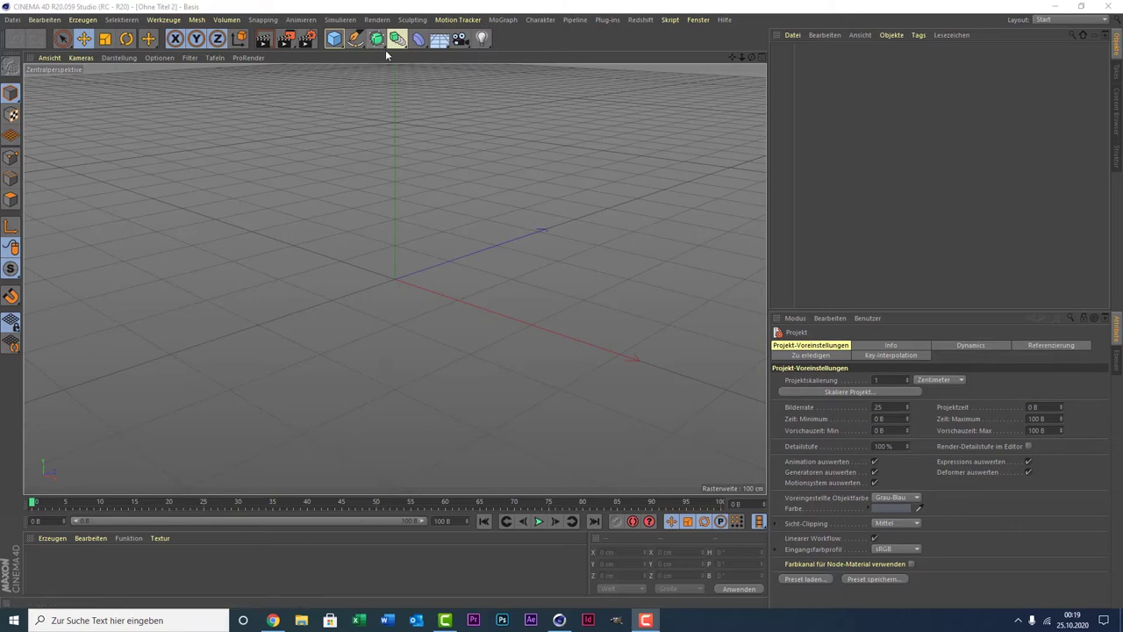
# - Add a particle Emitter via Simulieren > Partikelsystem and play the animation
pyautogui.click(341, 20)
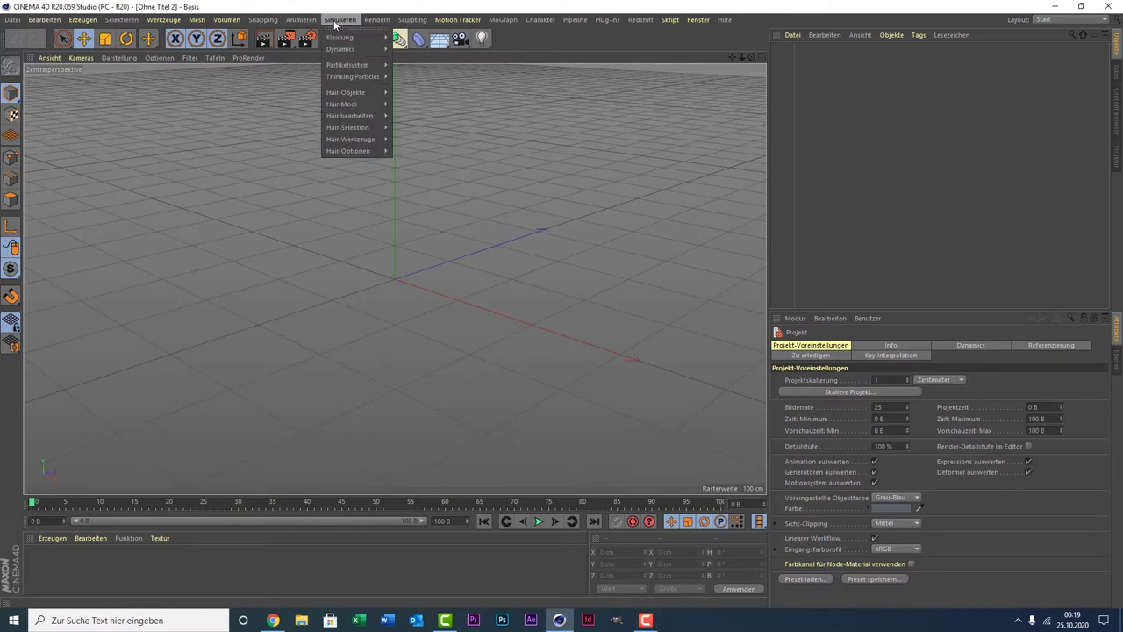
pyautogui.click(341, 19)
pyautogui.click(340, 19)
pyautogui.click(408, 71)
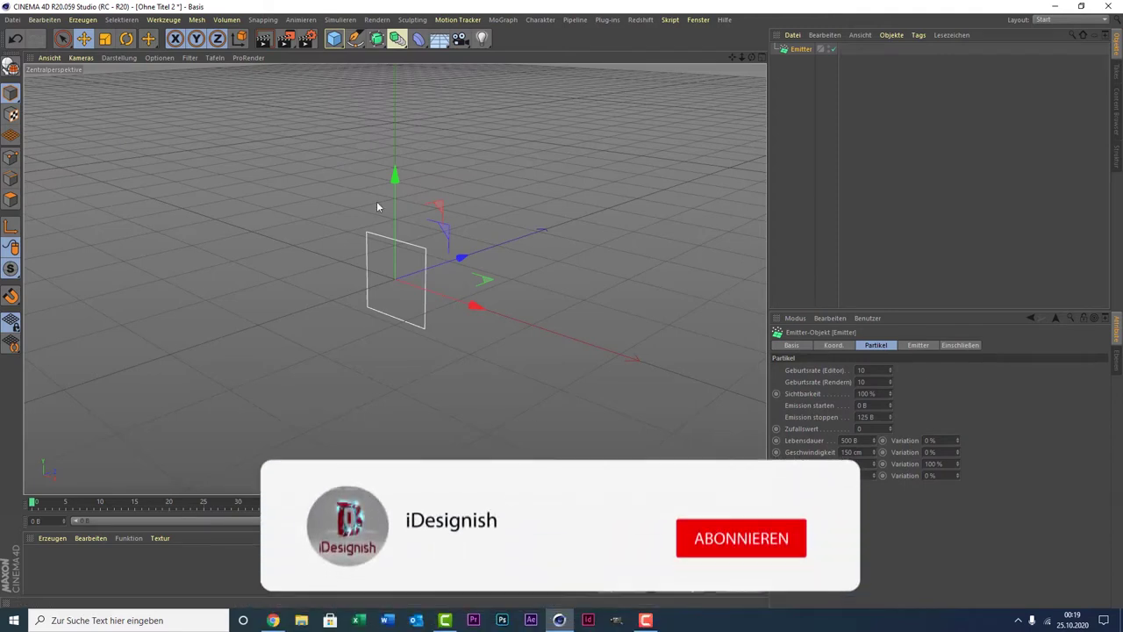
pyautogui.press('F8')
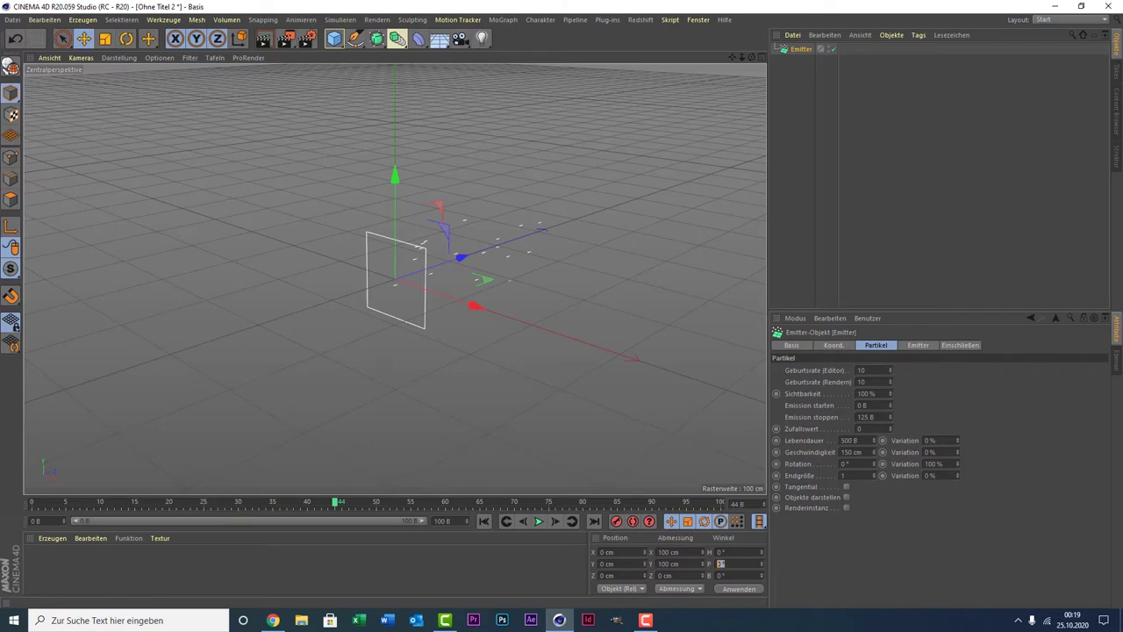
# - Set the emitter's pitch to 90° so particles rise, then play and render to check
pyautogui.press('Return')
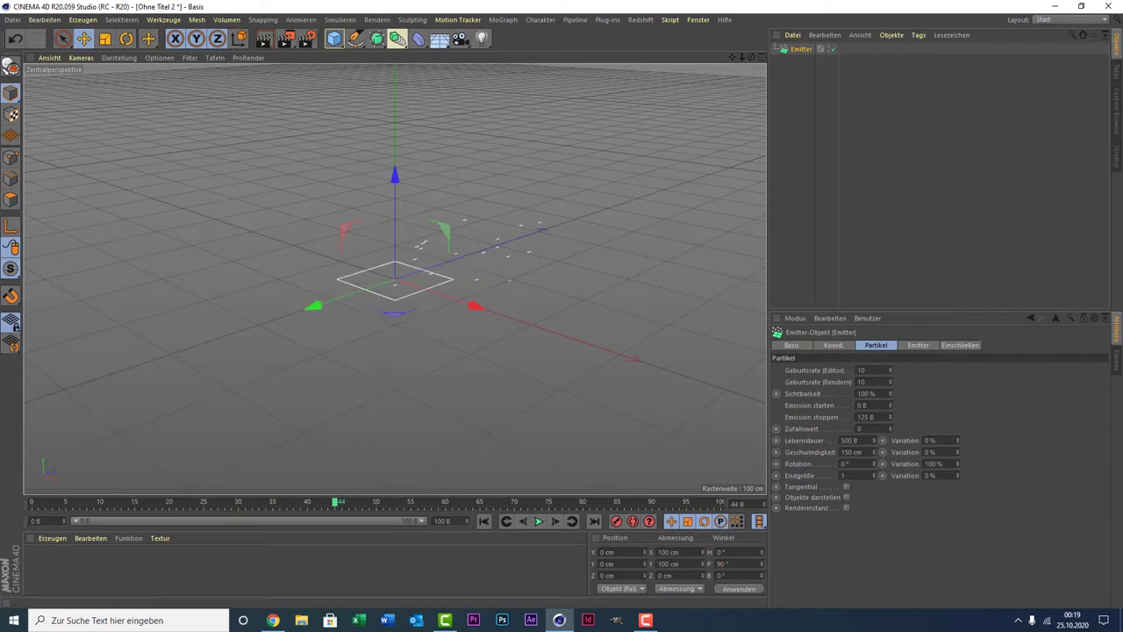
pyautogui.click(539, 521)
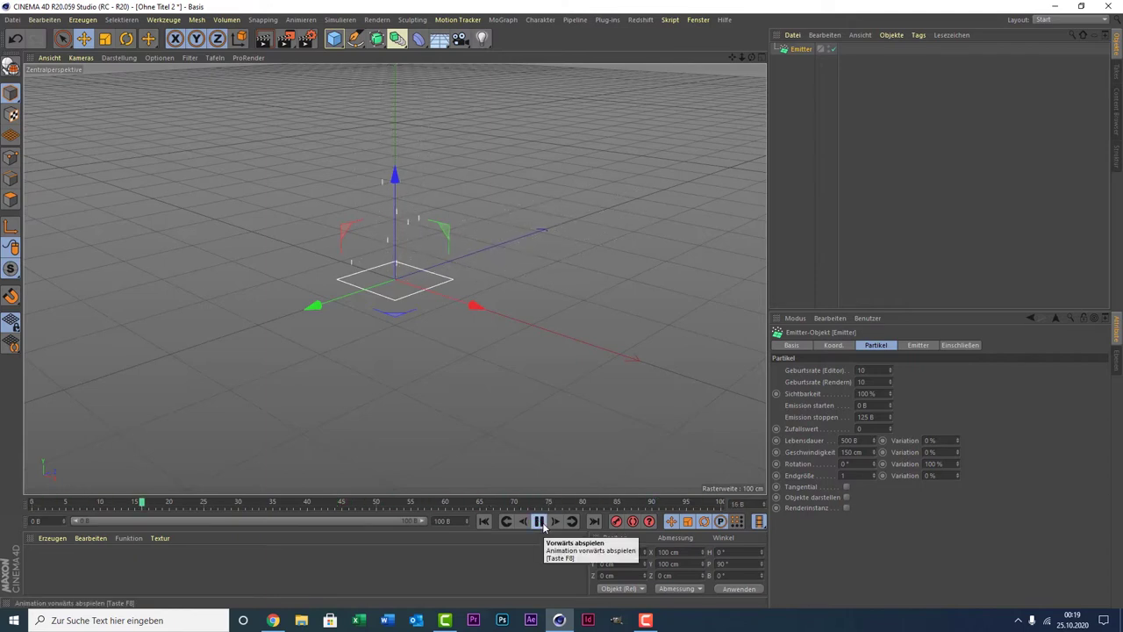
pyautogui.click(540, 521)
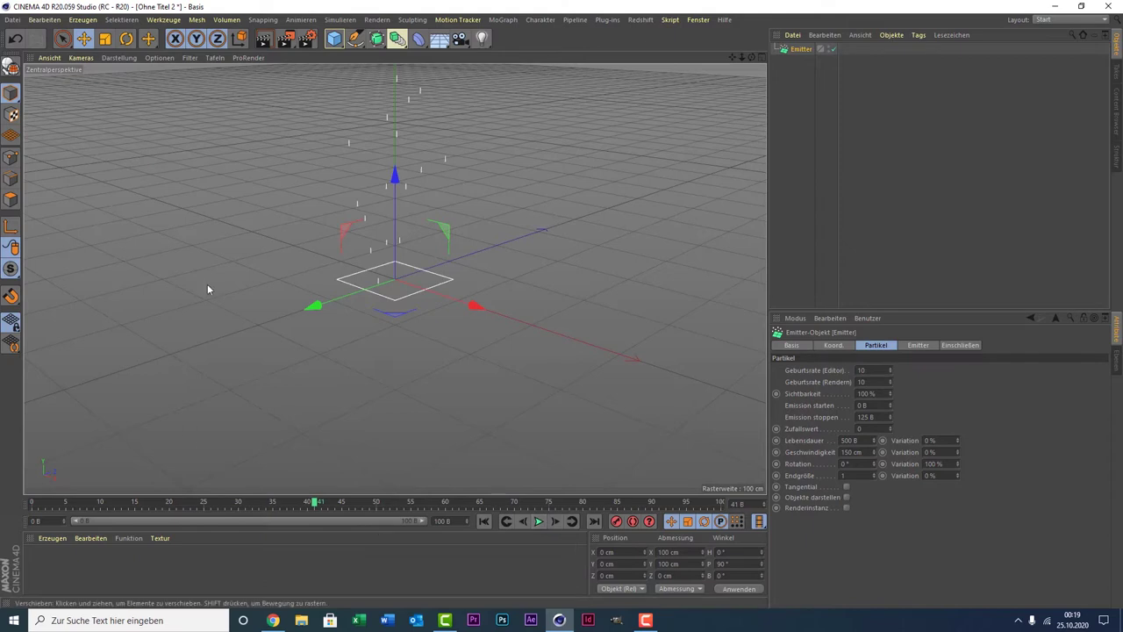
pyautogui.click(264, 39)
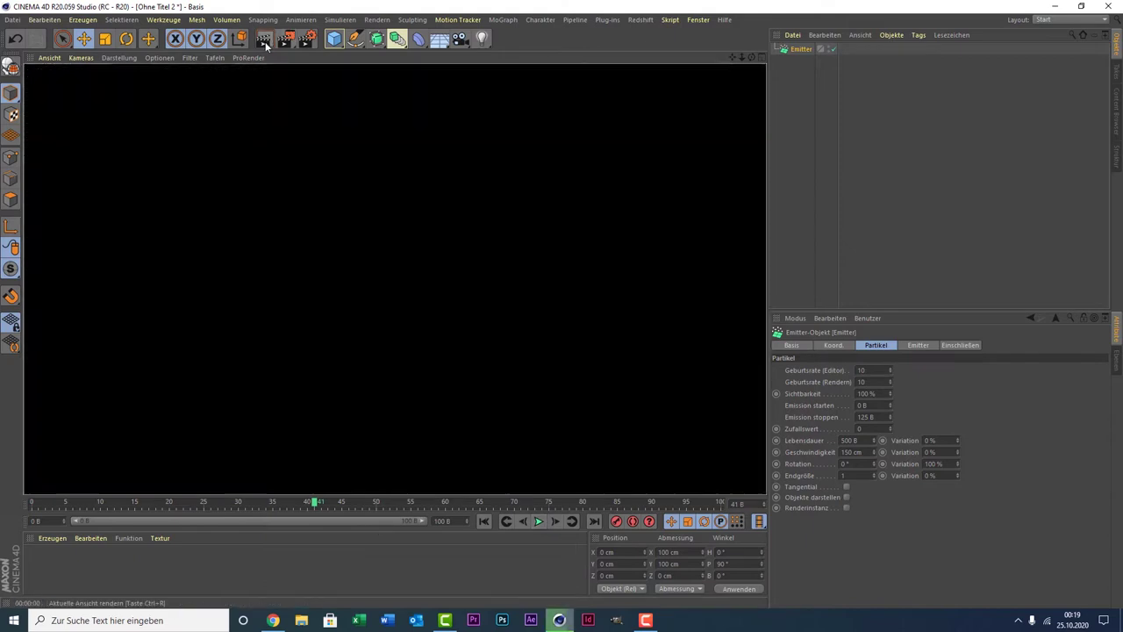
pyautogui.click(246, 172)
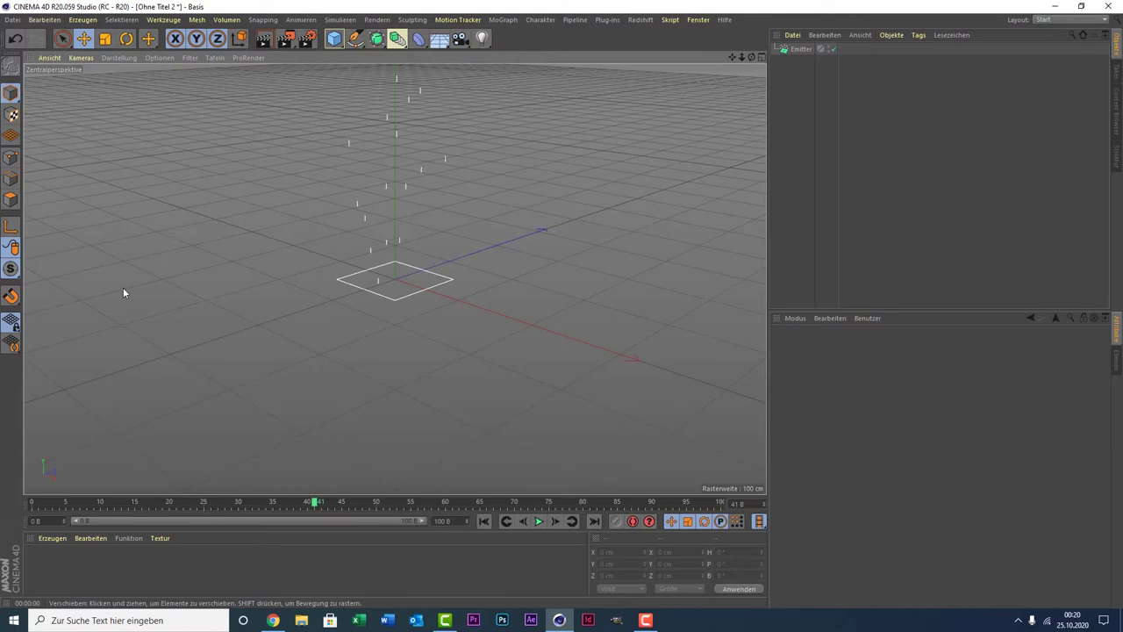
# - Create a PyroCluster shader material and a PyroCluster - VolumeTracer material in the Material Manager
pyautogui.click(53, 539)
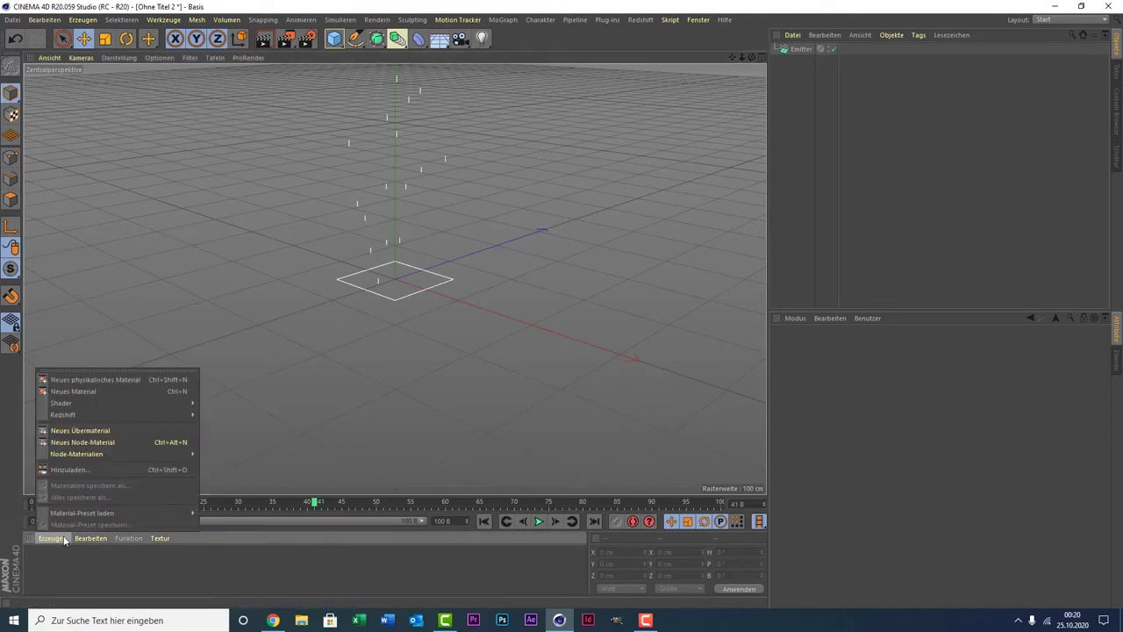
pyautogui.moveTo(61, 402)
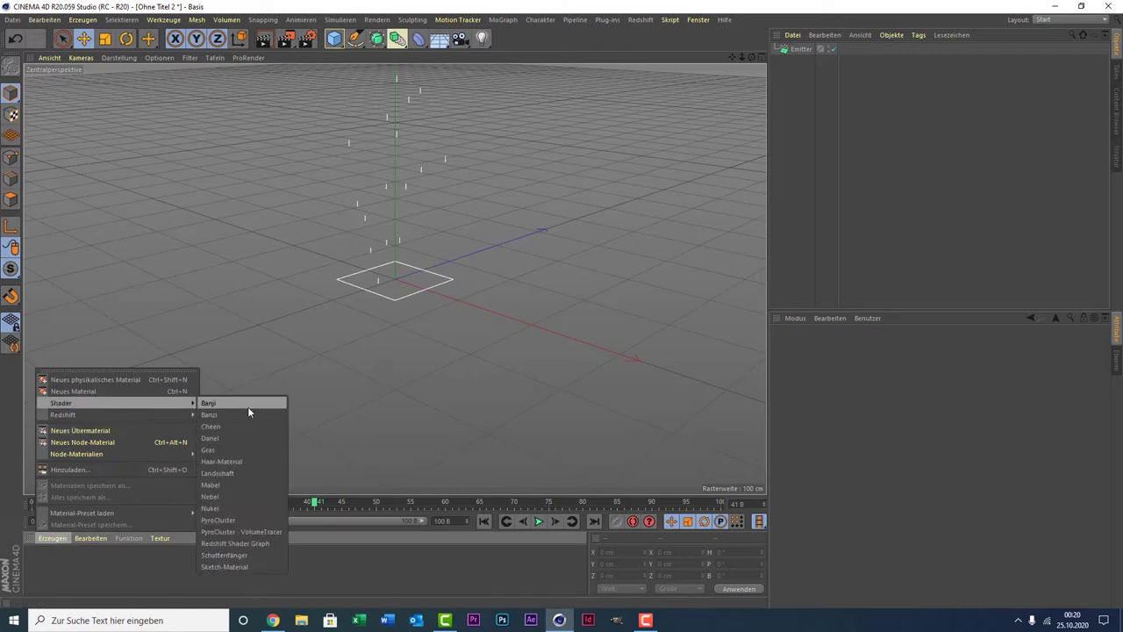
pyautogui.click(258, 519)
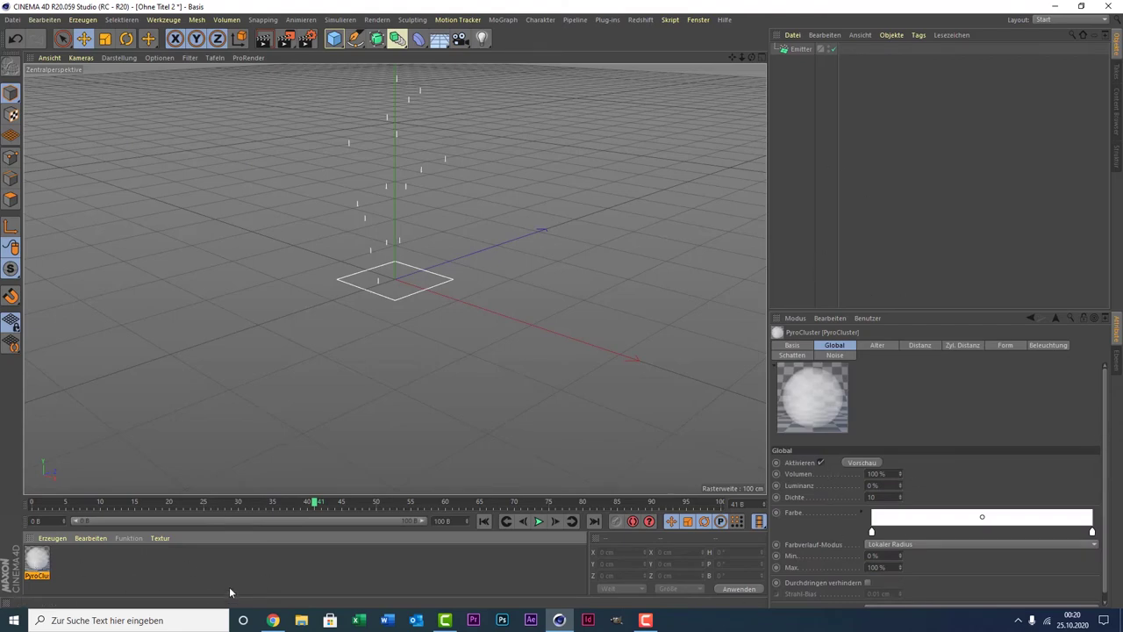
pyautogui.click(53, 538)
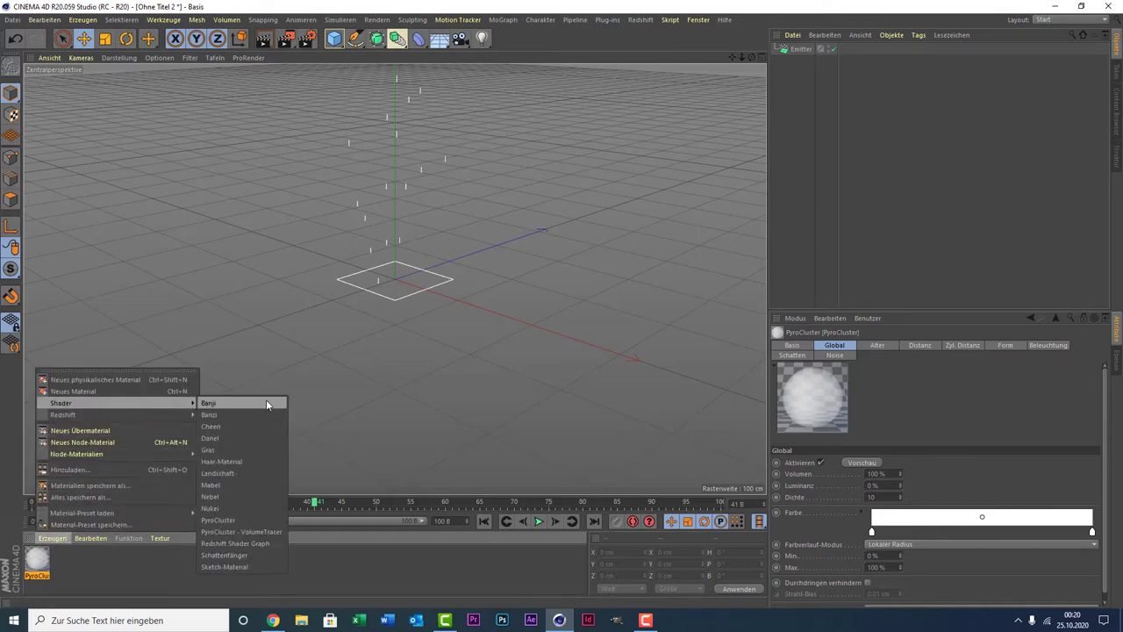
pyautogui.moveTo(60, 403)
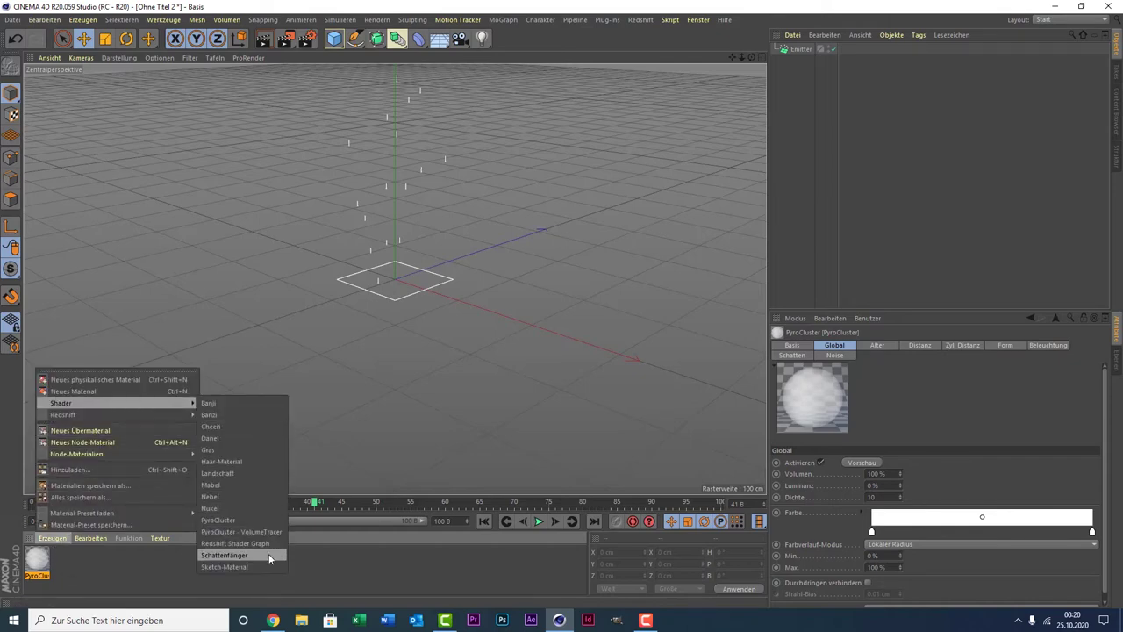
pyautogui.click(256, 532)
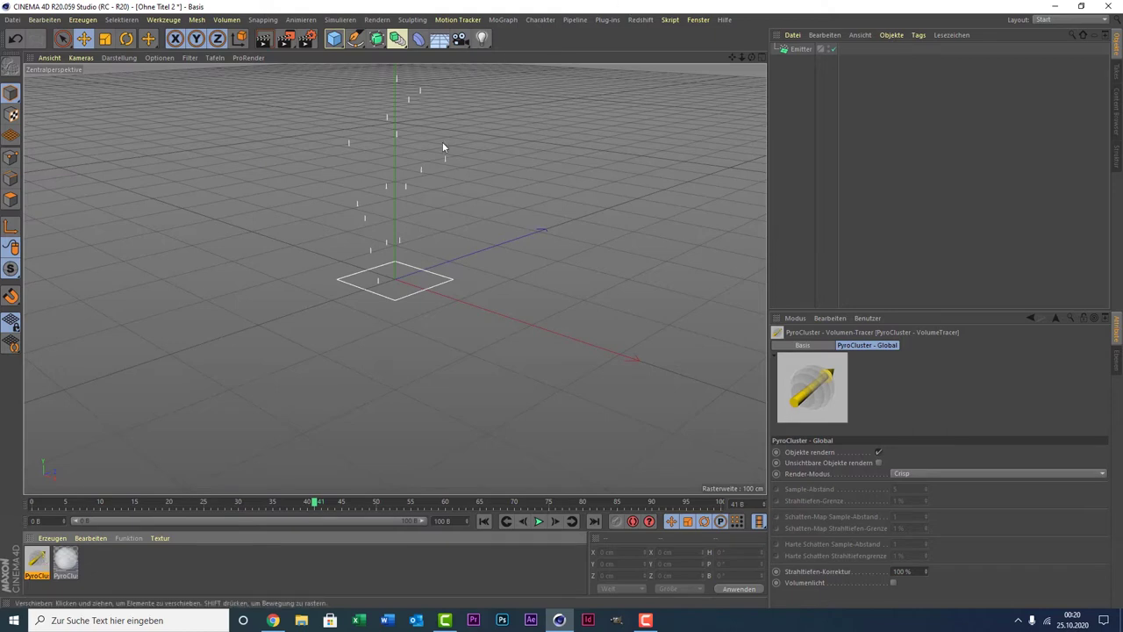
pyautogui.click(439, 41)
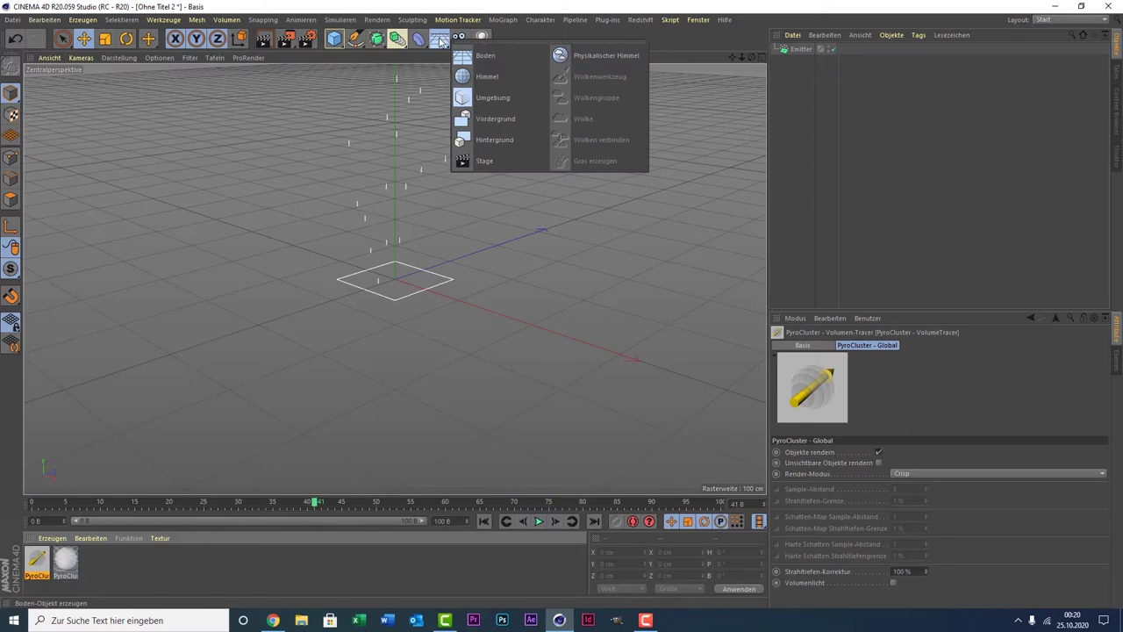
# - Add an Umgebung object with the VolumeTracer material and give the Emitter the PyroCluster material
pyautogui.click(518, 98)
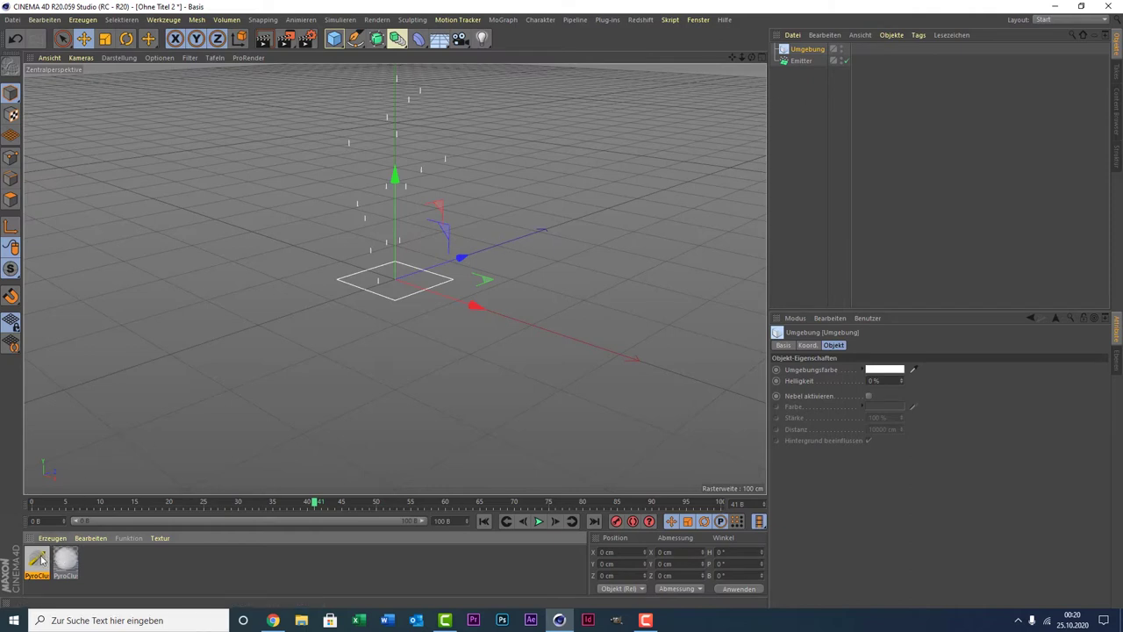
pyautogui.moveTo(36, 562); pyautogui.dragTo(805, 53)
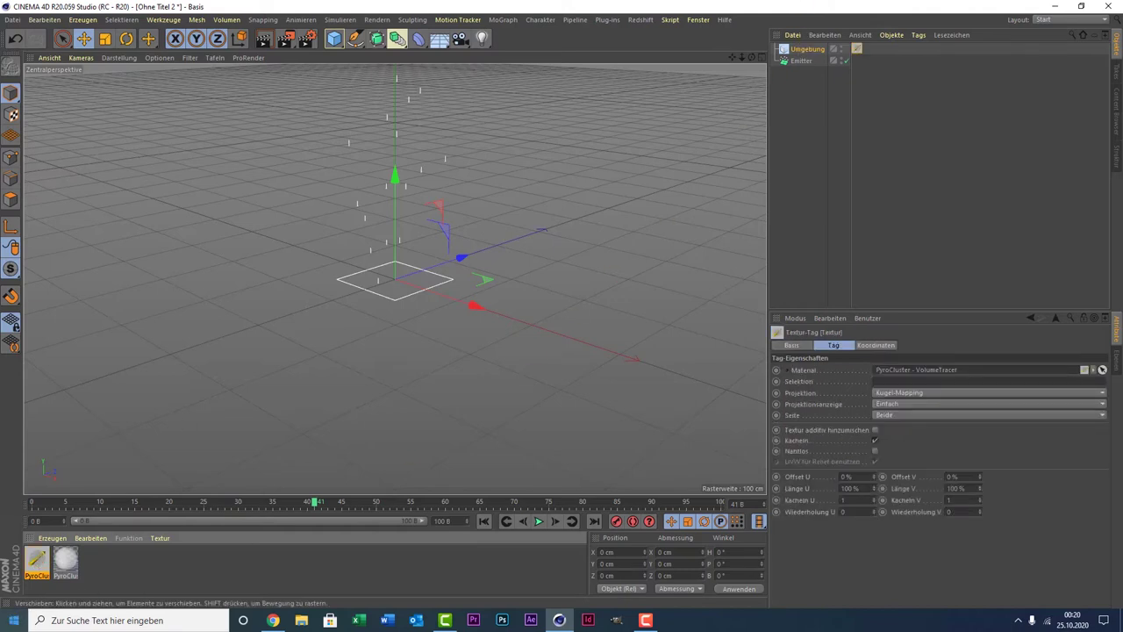
pyautogui.click(73, 577)
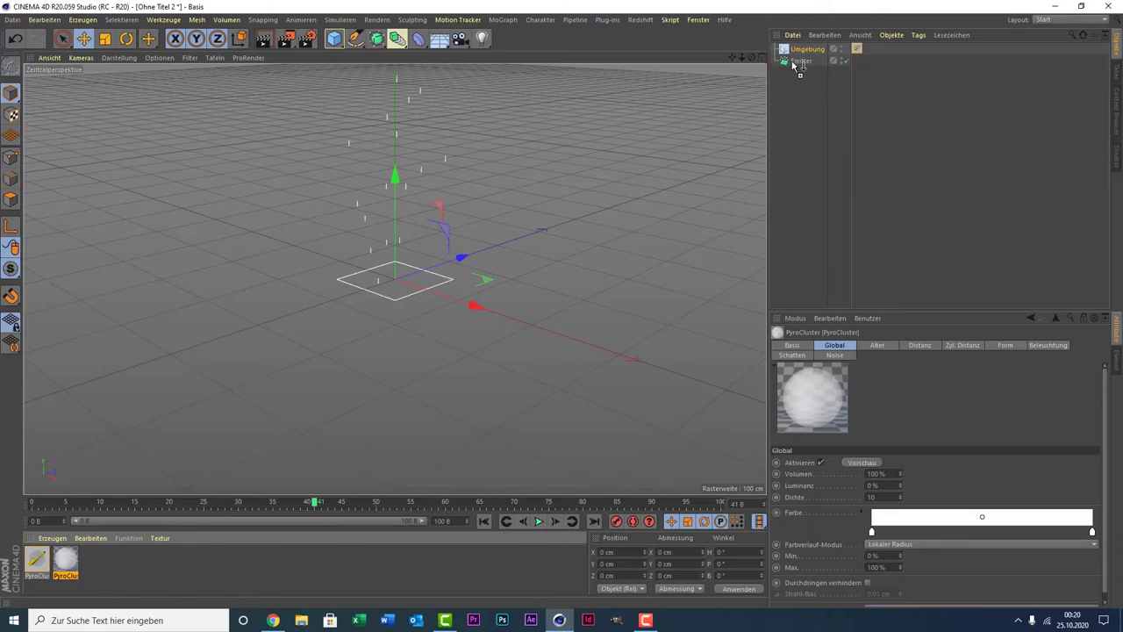
pyautogui.moveTo(842, 11); pyautogui.dragTo(800, 64)
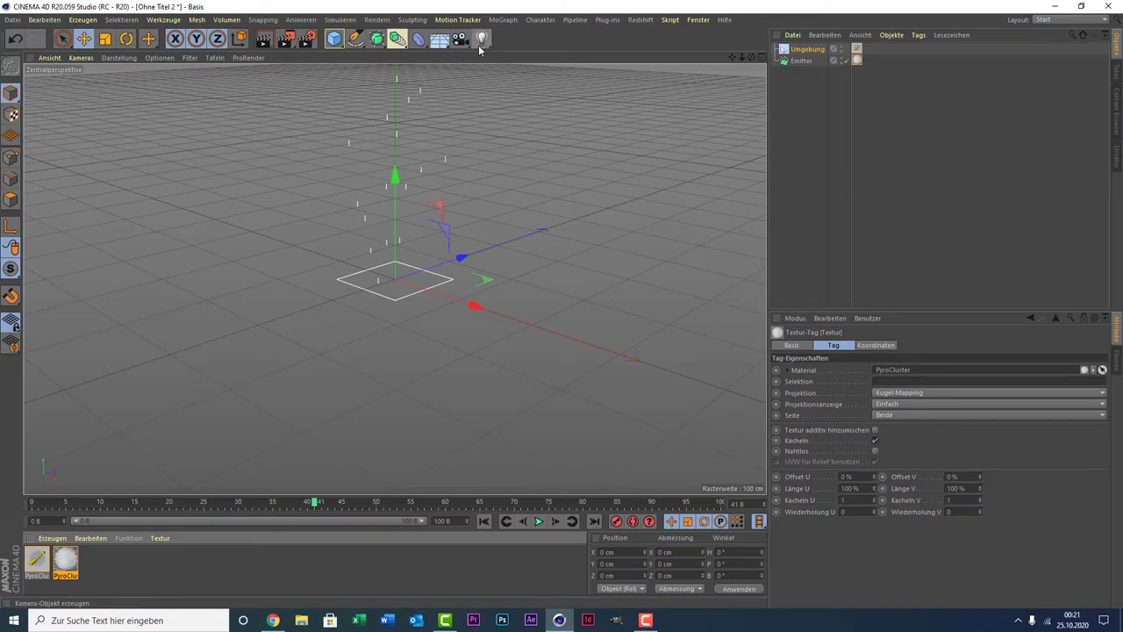
# - Add a light raised to one side of the emitter and Ctrl-drag a copy to the other side
pyautogui.click(263, 40)
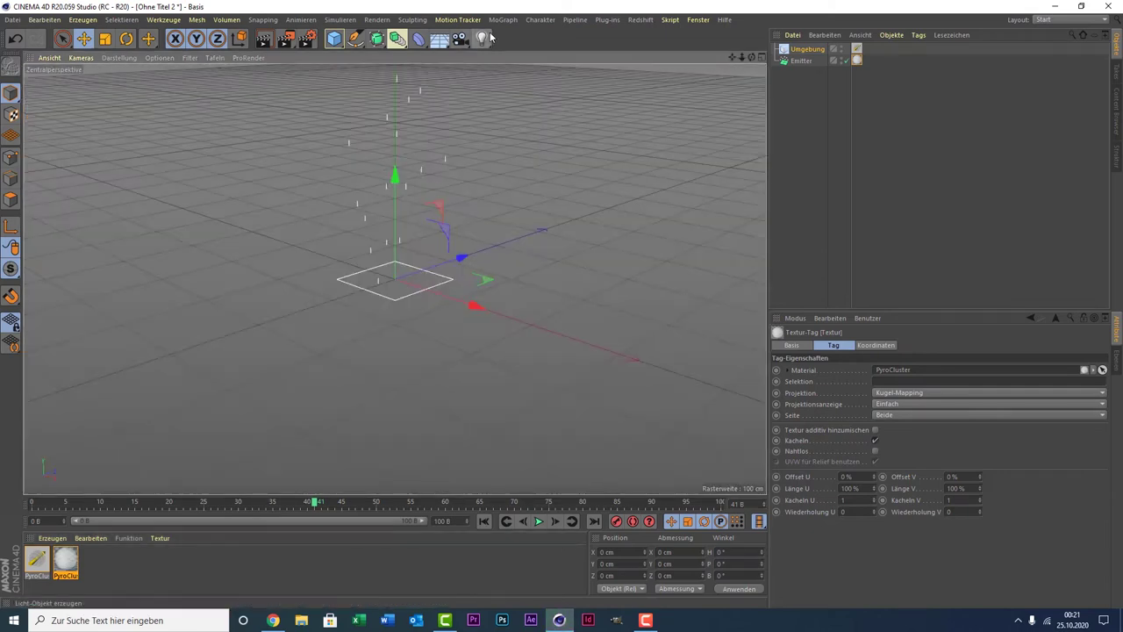
pyautogui.click(481, 38)
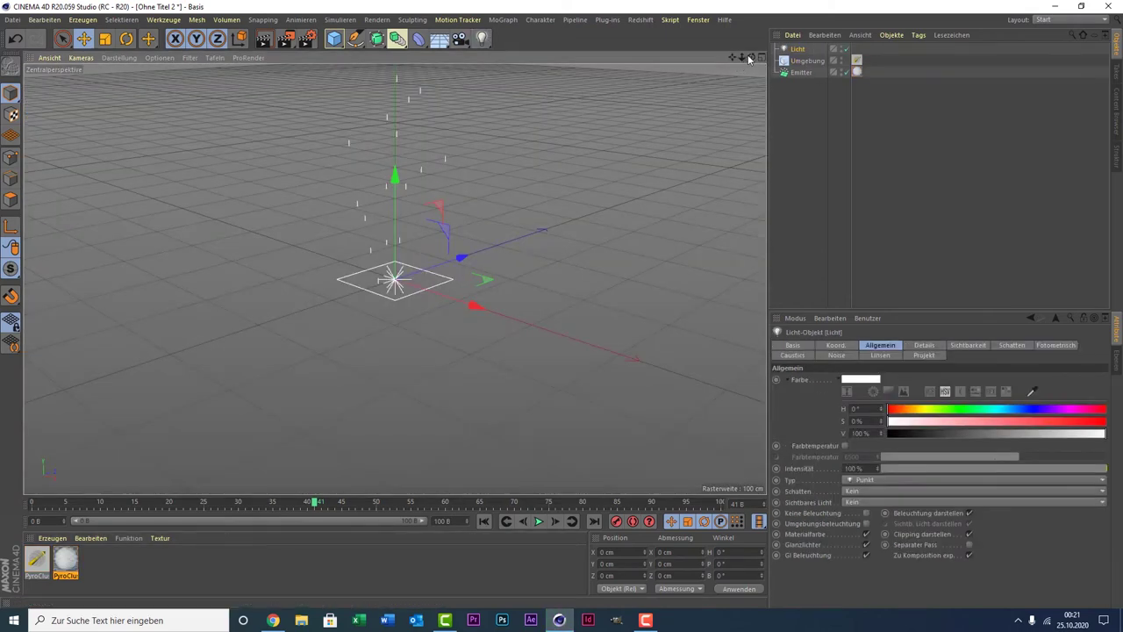
pyautogui.moveTo(752, 58); pyautogui.dragTo(702, 62)
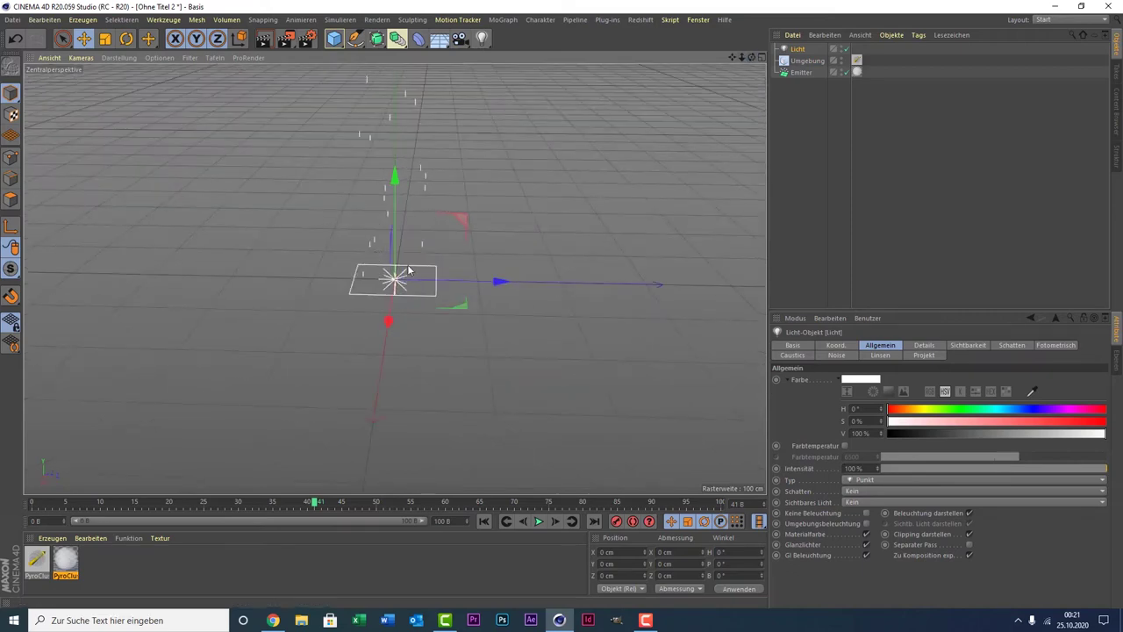
pyautogui.moveTo(435, 282); pyautogui.dragTo(208, 287)
pyautogui.moveTo(150, 176); pyautogui.dragTo(138, 79)
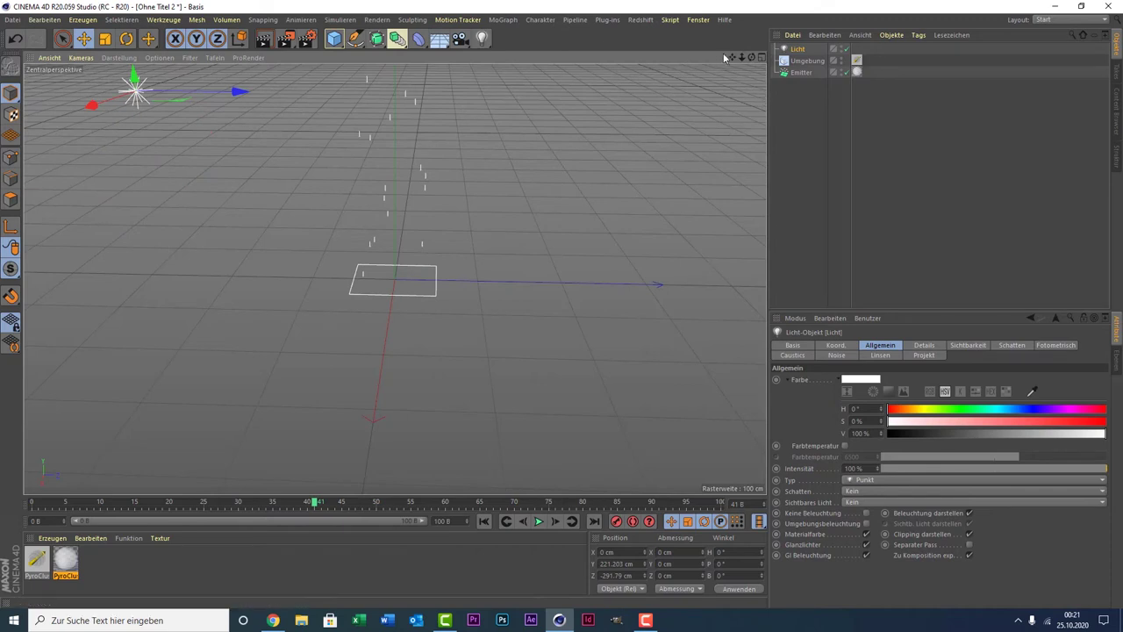
pyautogui.moveTo(733, 58); pyautogui.dragTo(565, 153)
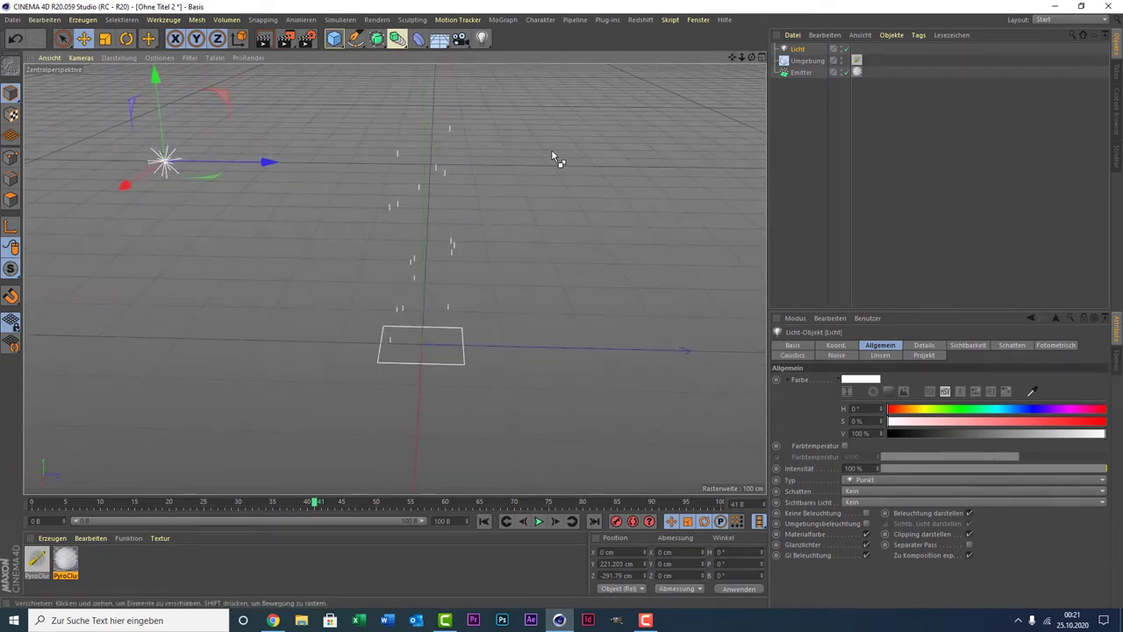
pyautogui.keyDown('ctrl'); pyautogui.moveTo(250, 159); pyautogui.dragTo(725, 160); pyautogui.keyUp('ctrl')
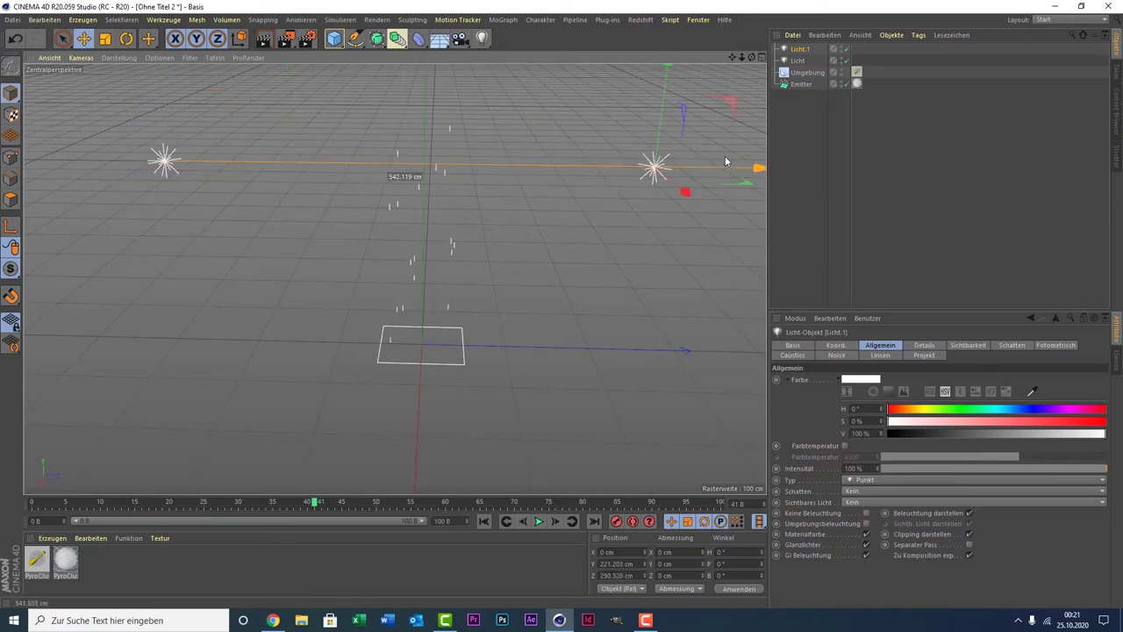
# - Apply the Vulkan preset (density 50, cream colour) to the PyroCluster material and render the view
pyautogui.doubleClick(65, 562)
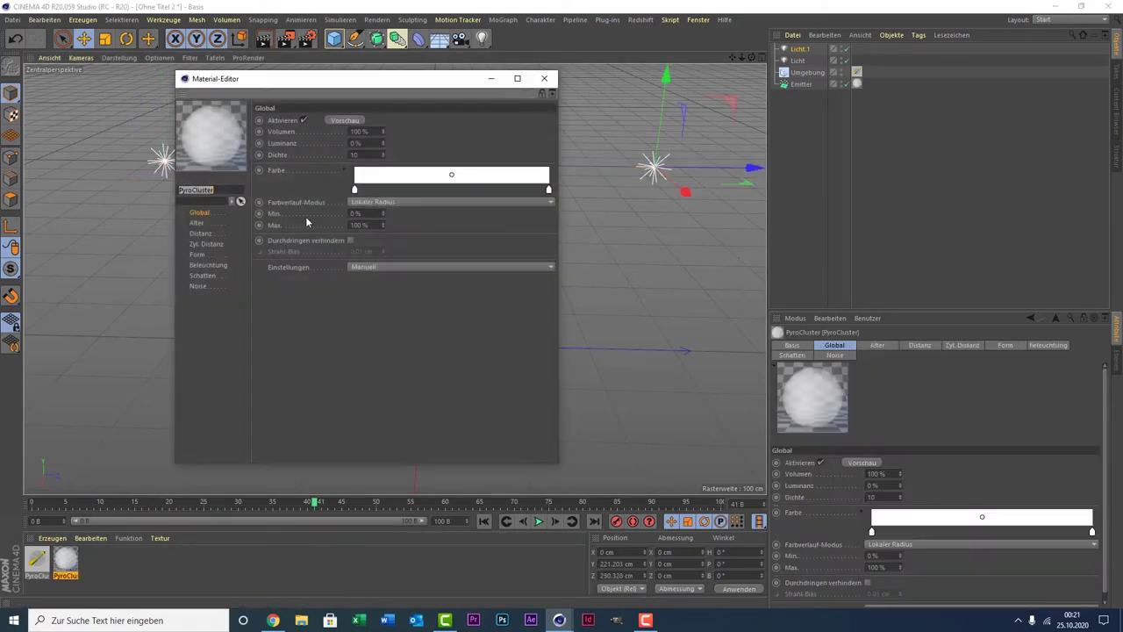
pyautogui.click(373, 268)
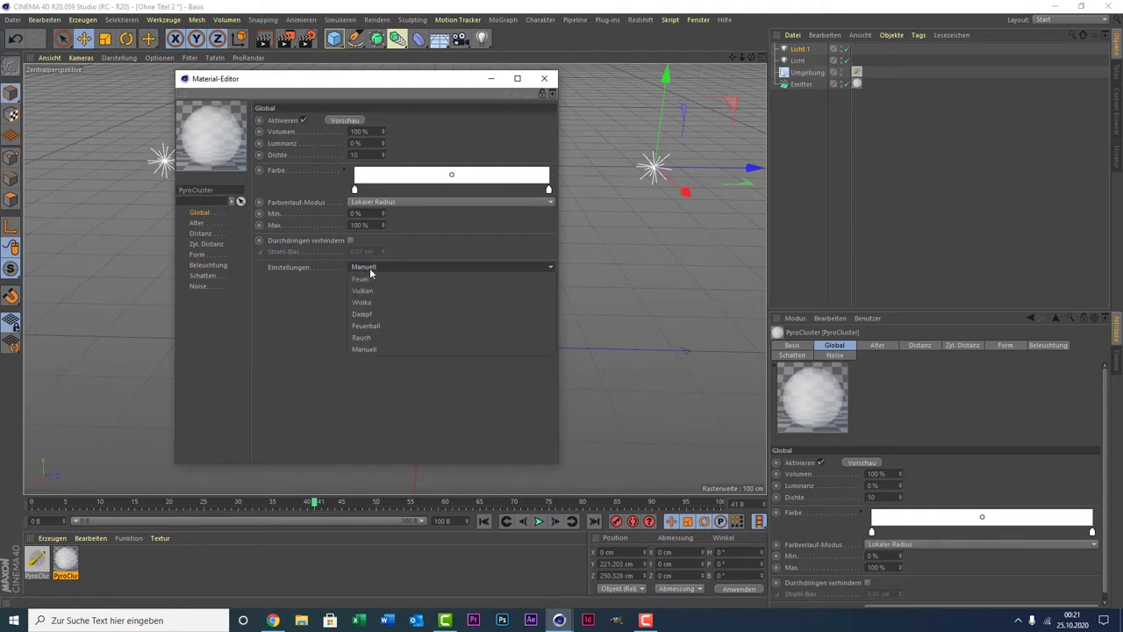
pyautogui.click(398, 290)
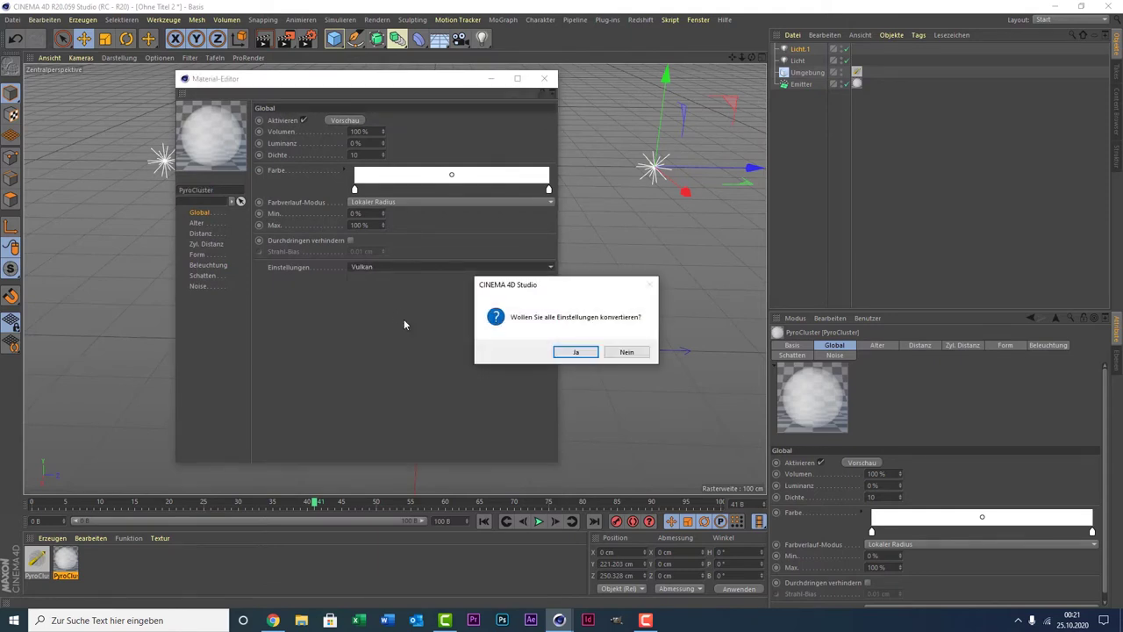
pyautogui.click(574, 352)
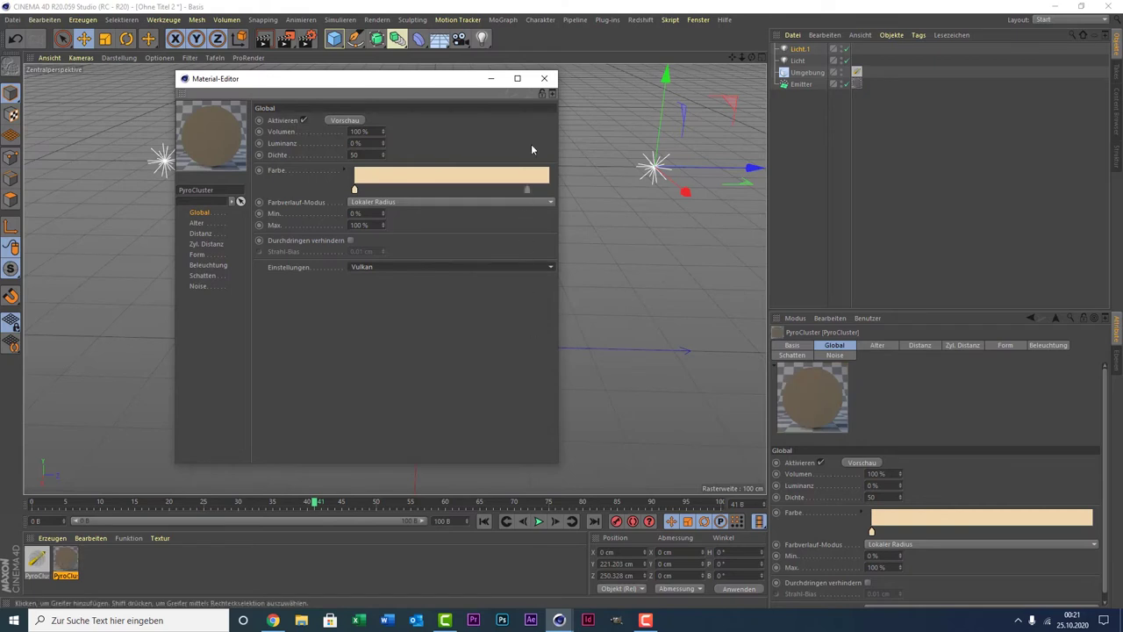
pyautogui.click(544, 78)
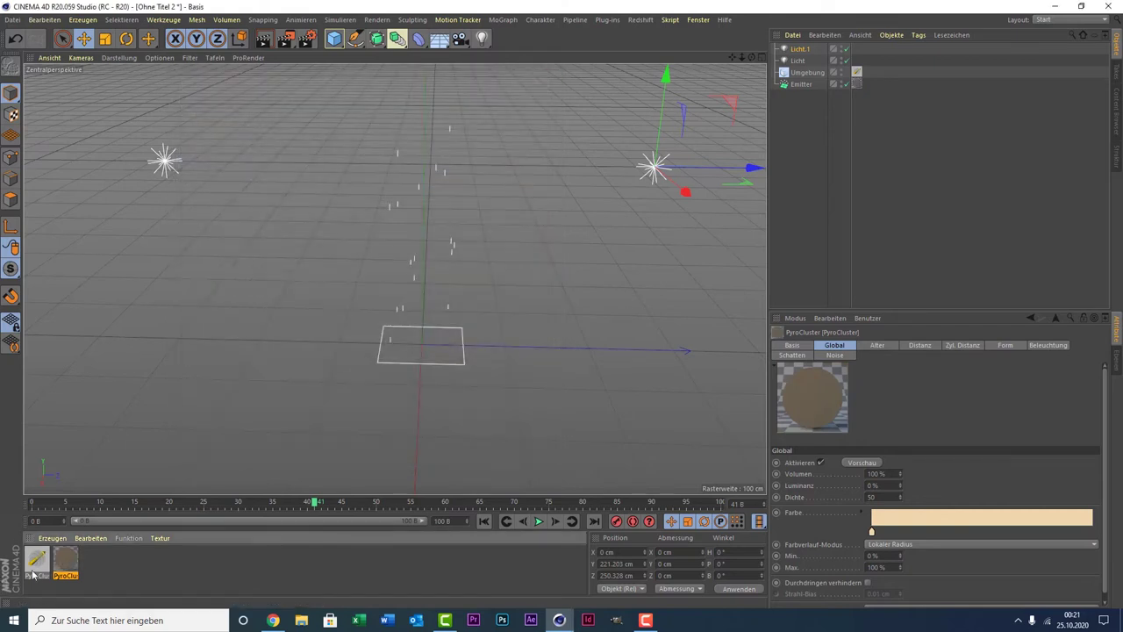
pyautogui.click(263, 40)
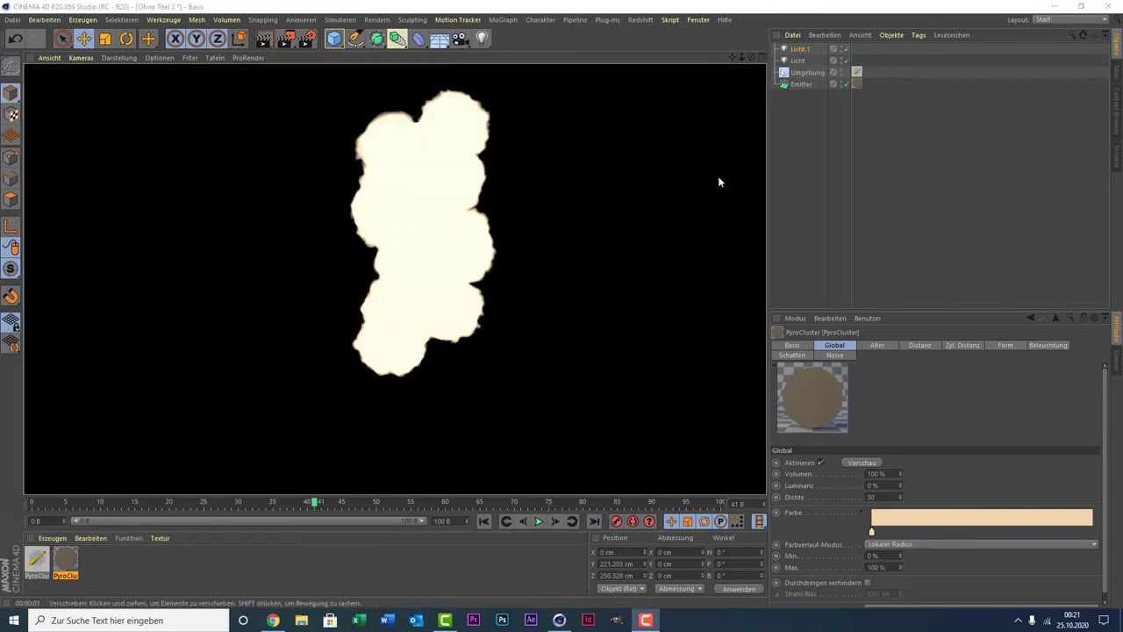
# - Leave the render view and box-select Licht and Licht.1 in the Object Manager
pyautogui.click(710, 153)
pyautogui.moveTo(866, 62); pyautogui.dragTo(787, 43)
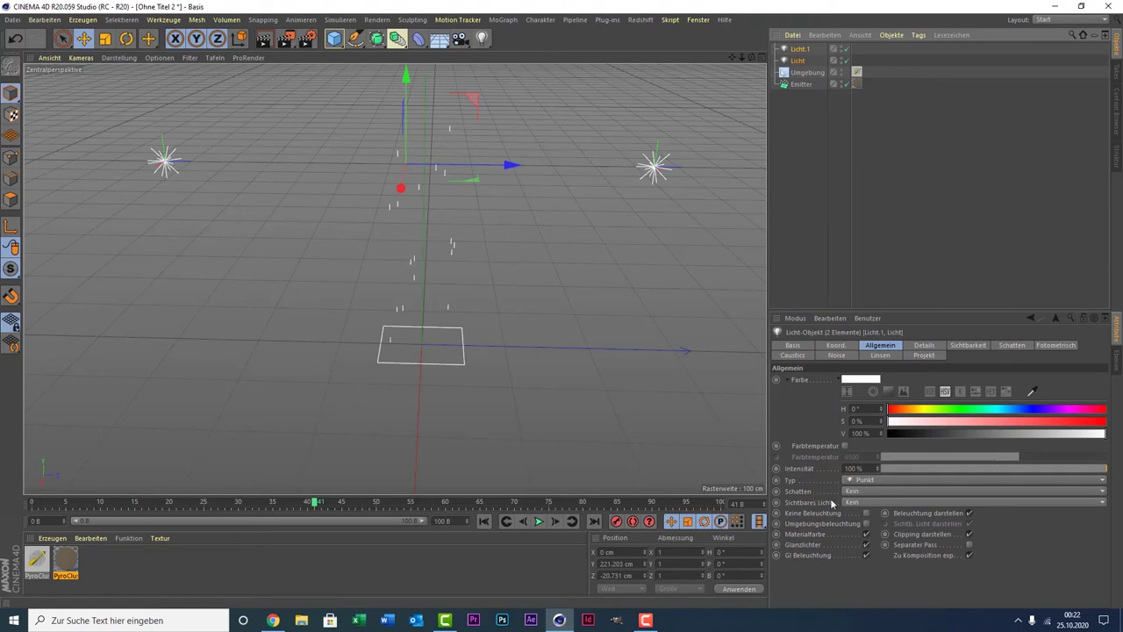
# - Set both lights' Schatten to Shadow Maps (Weich) and render the smoke
pyautogui.click(861, 492)
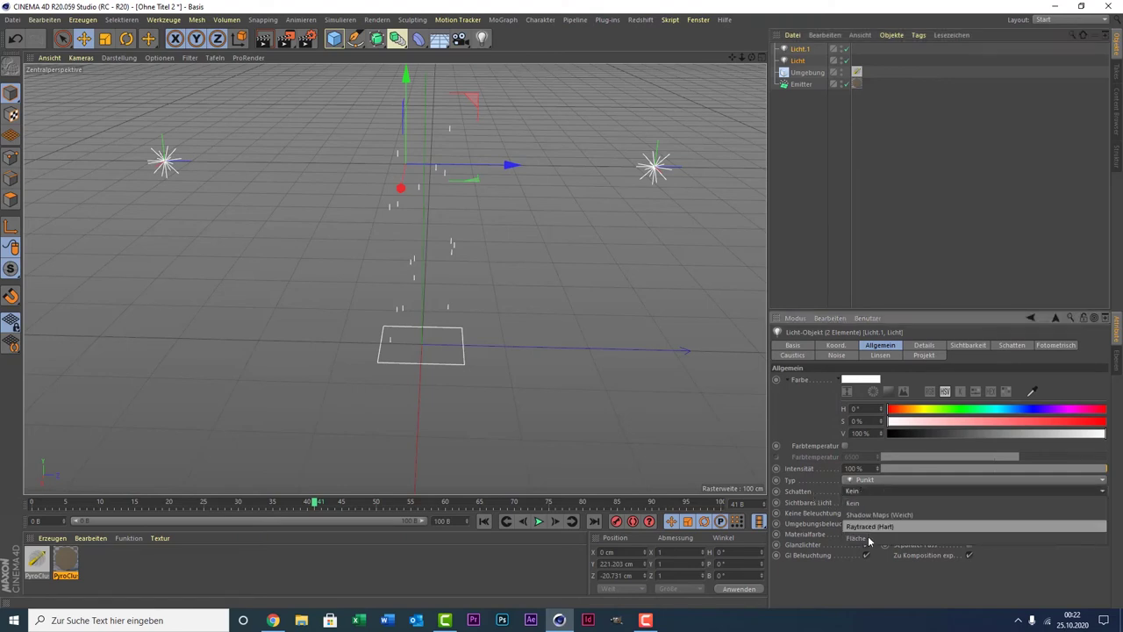
pyautogui.click(897, 517)
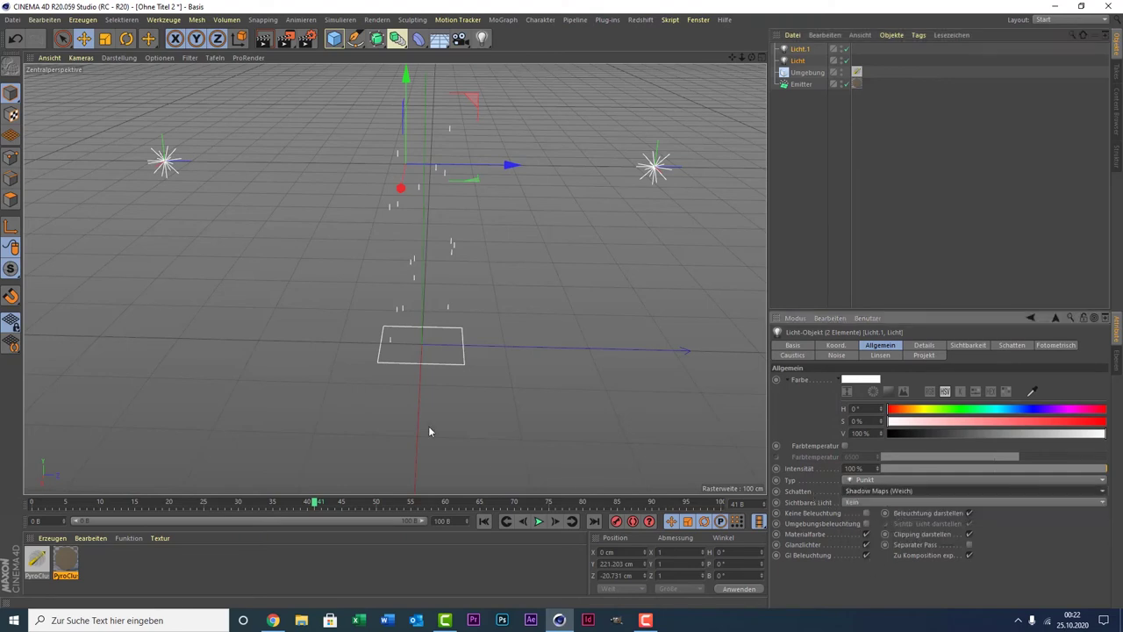
pyautogui.click(273, 42)
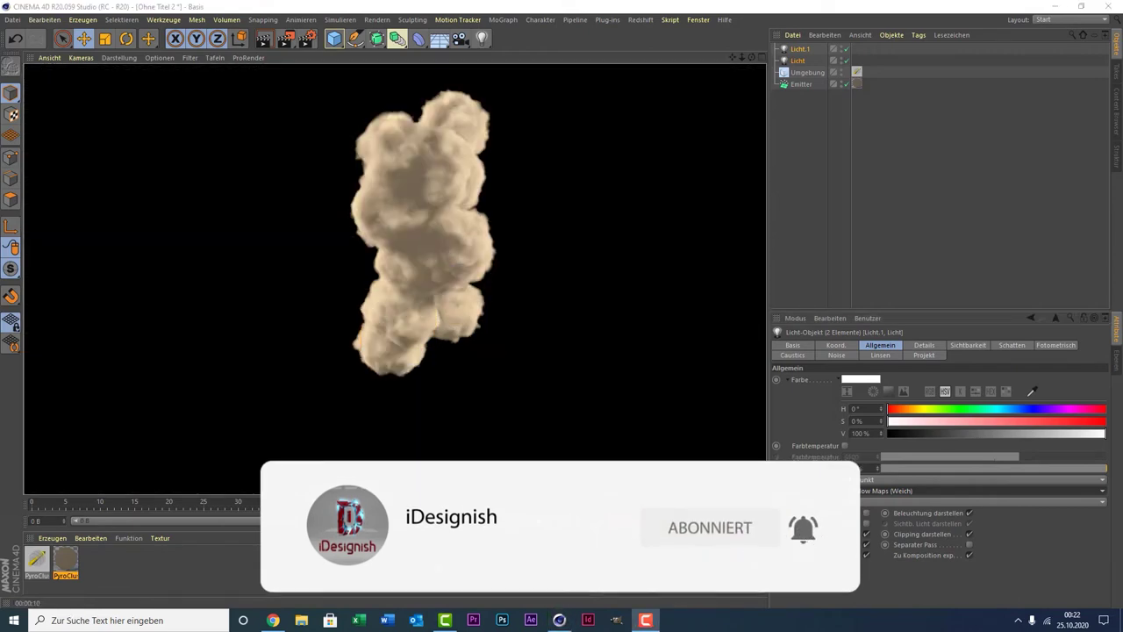
# - Play to a later frame, render the smoke there, then select the Emitter to show its particle settings
pyautogui.click(540, 522)
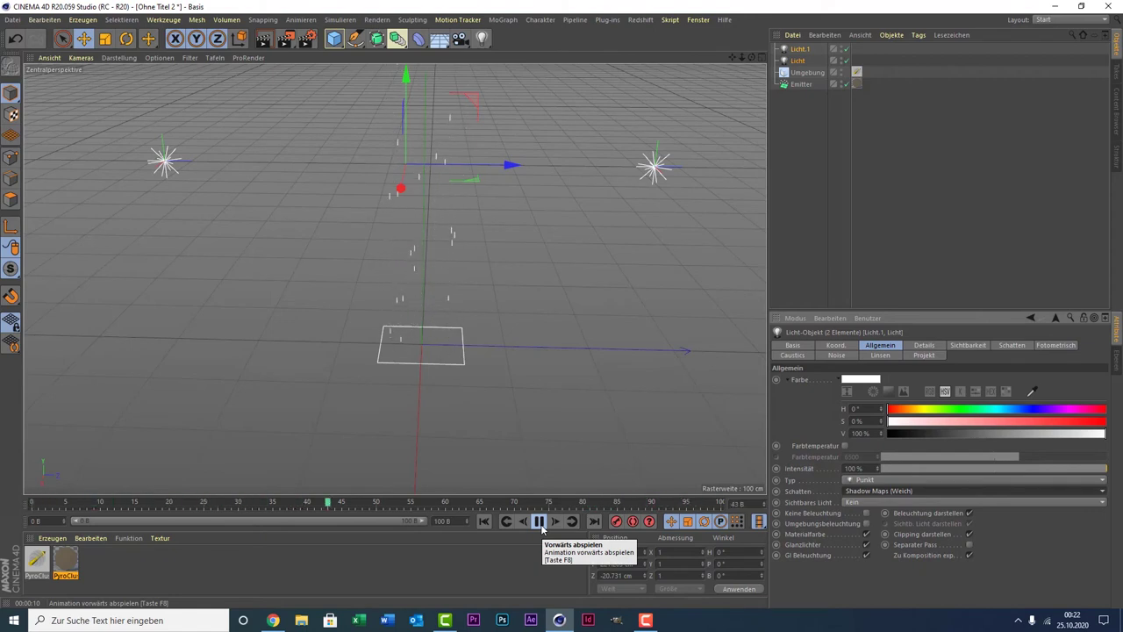
pyautogui.click(540, 523)
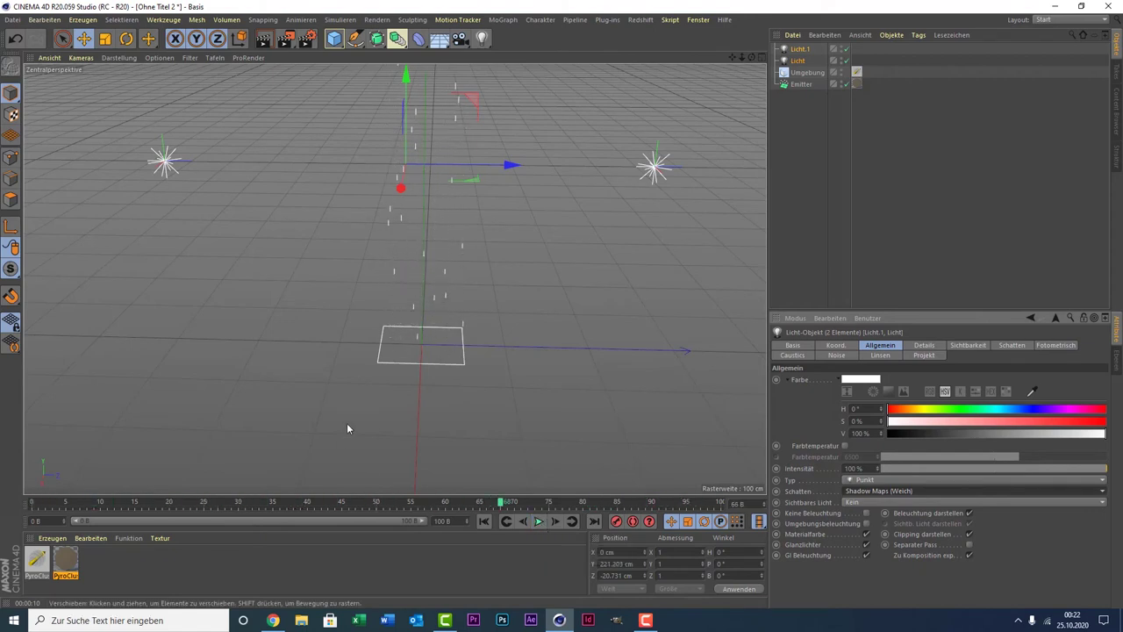
pyautogui.click(263, 38)
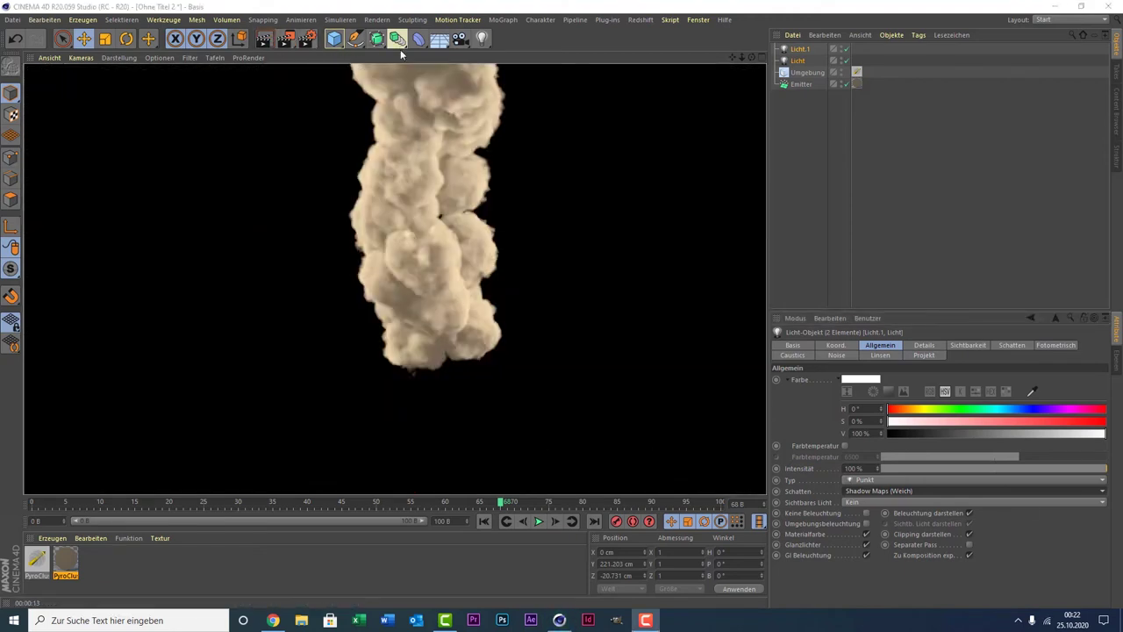
pyautogui.click(410, 239)
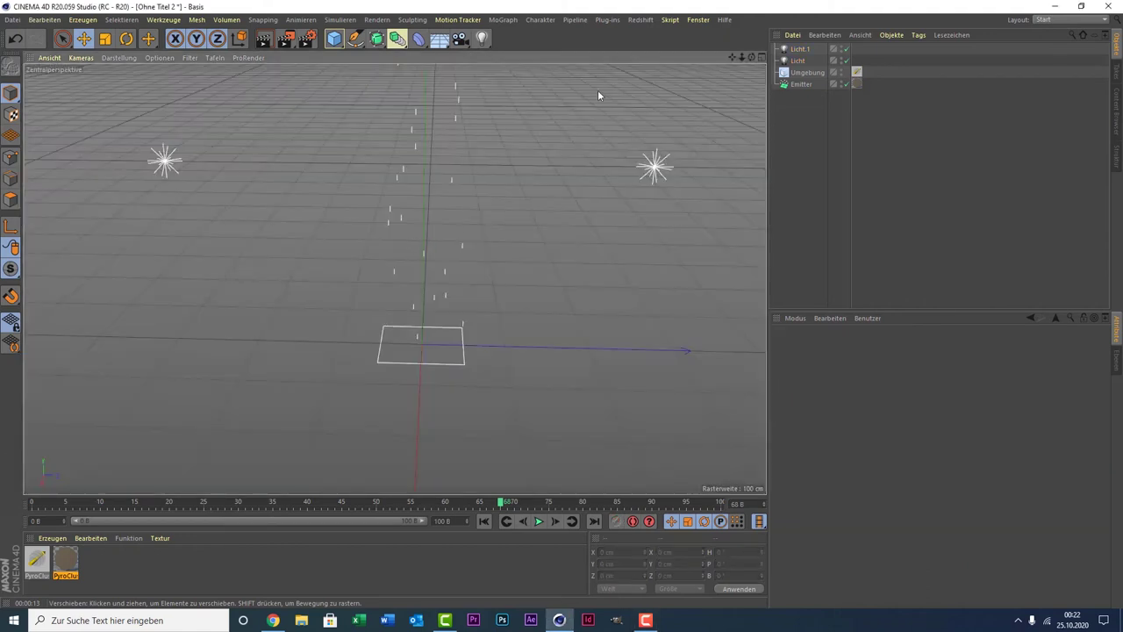
pyautogui.click(798, 84)
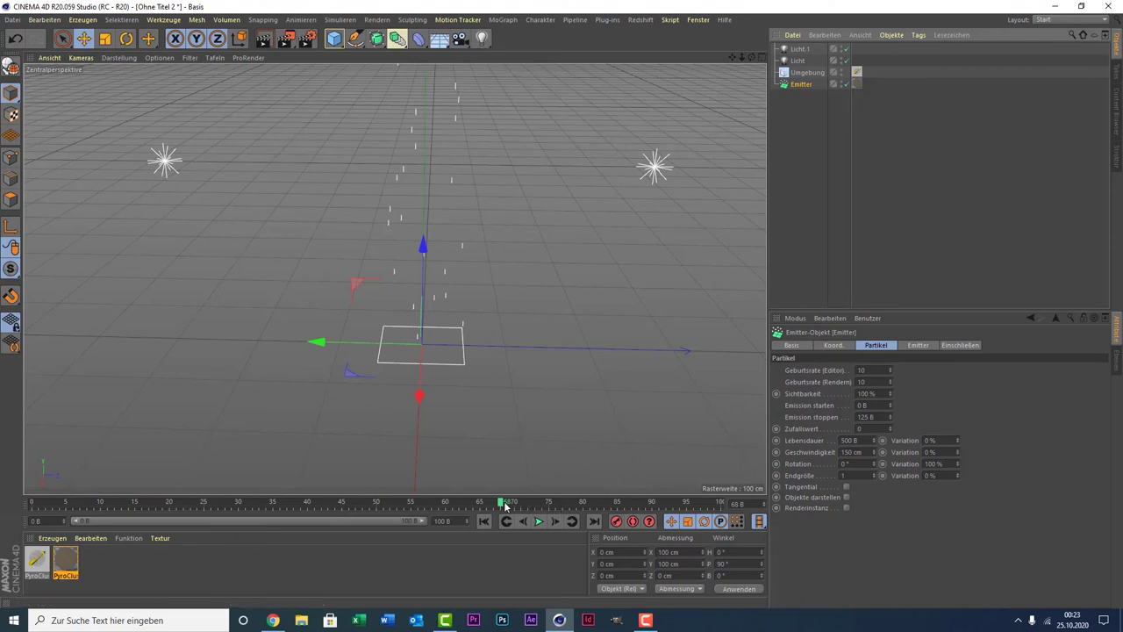
# - Scrub and play the timeline from frame 0 to watch the particle motion
pyautogui.moveTo(507, 506); pyautogui.dragTo(700, 513)
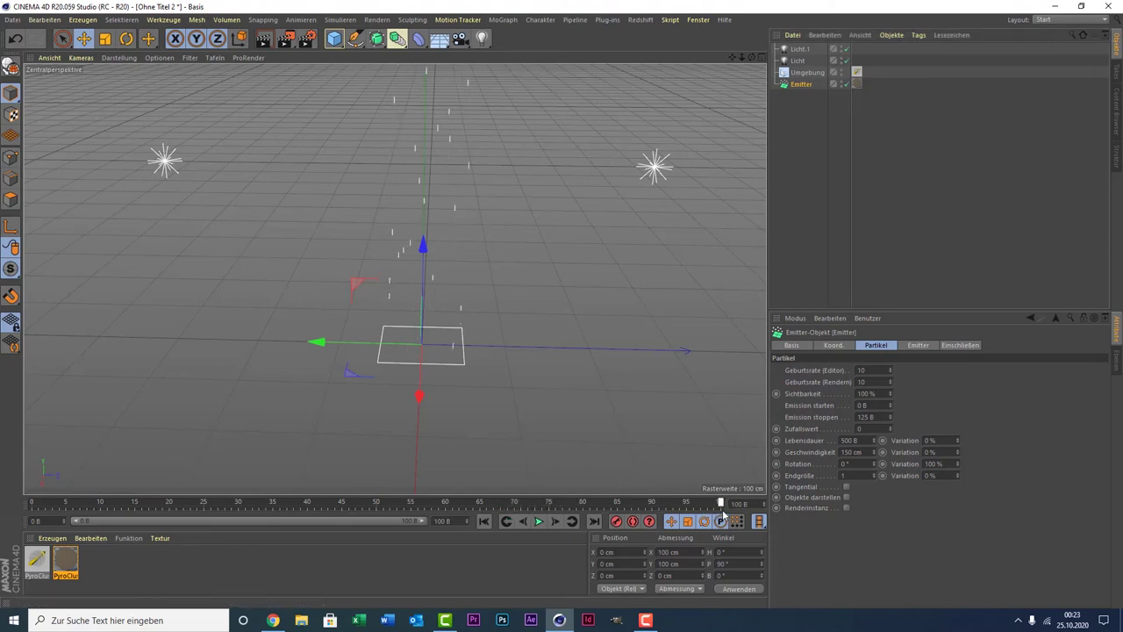
pyautogui.moveTo(717, 504); pyautogui.dragTo(523, 498)
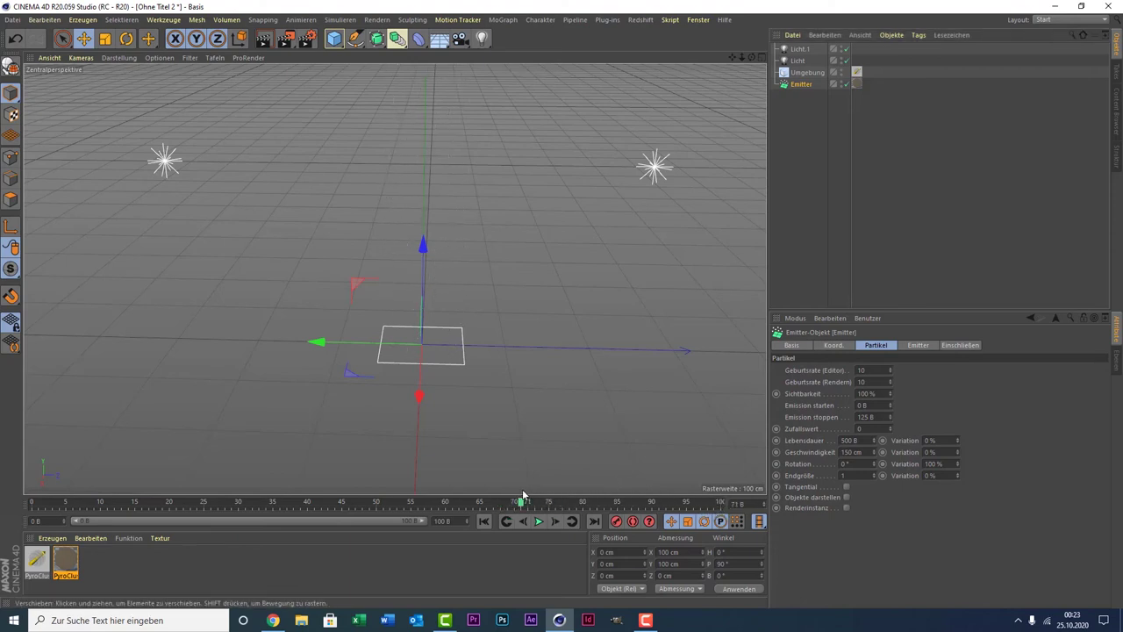
pyautogui.moveTo(522, 496); pyautogui.dragTo(59, 494)
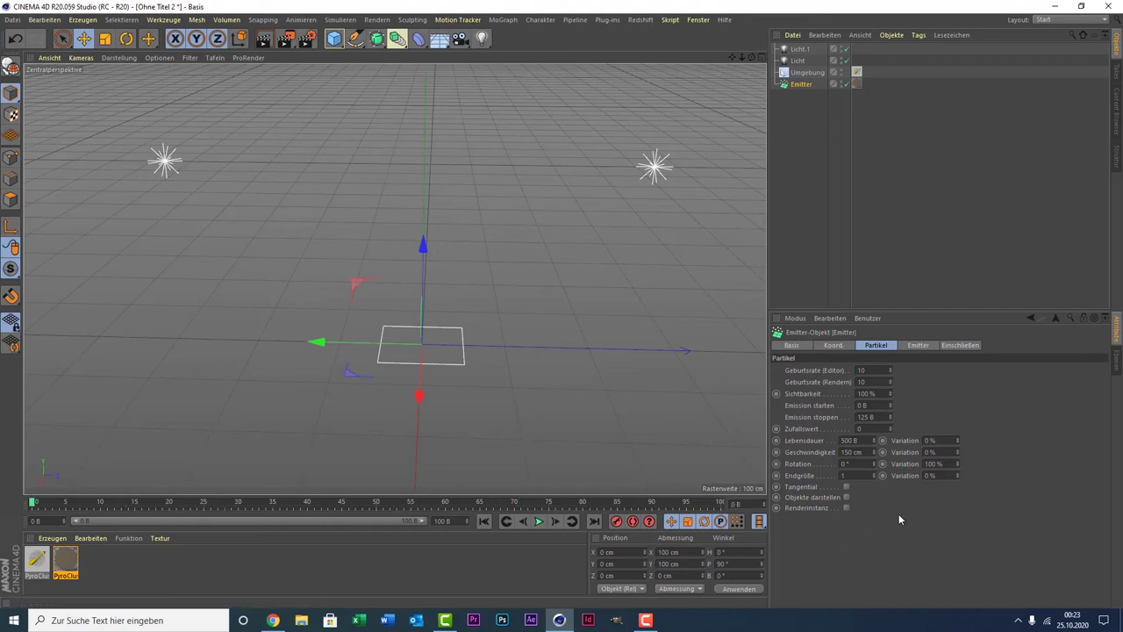
pyautogui.click(539, 521)
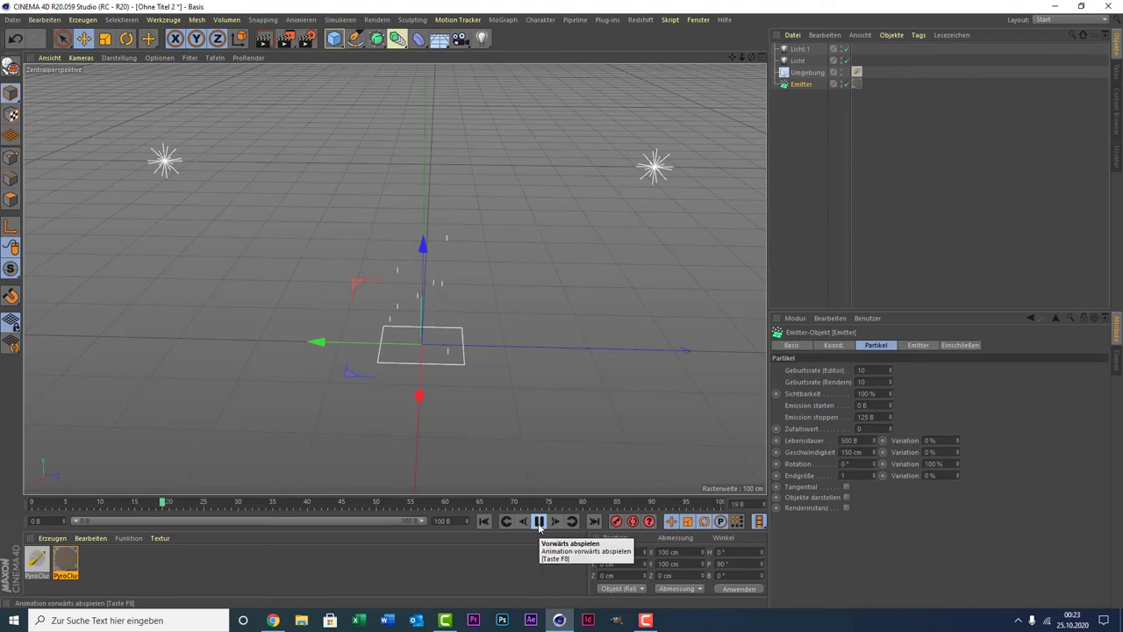
pyautogui.click(539, 521)
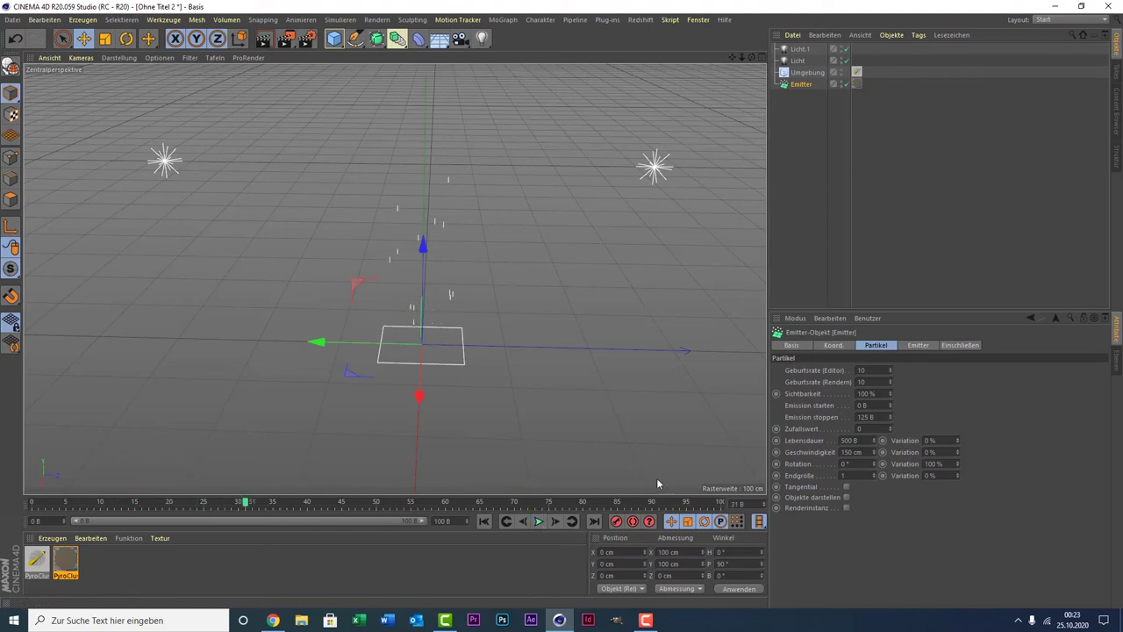
pyautogui.moveTo(239, 505); pyautogui.dragTo(240, 506)
# - Set the emitter's Lebensdauer to 30 B, rewind, and replay to frame 72
pyautogui.click(848, 440)
pyautogui.write('3')
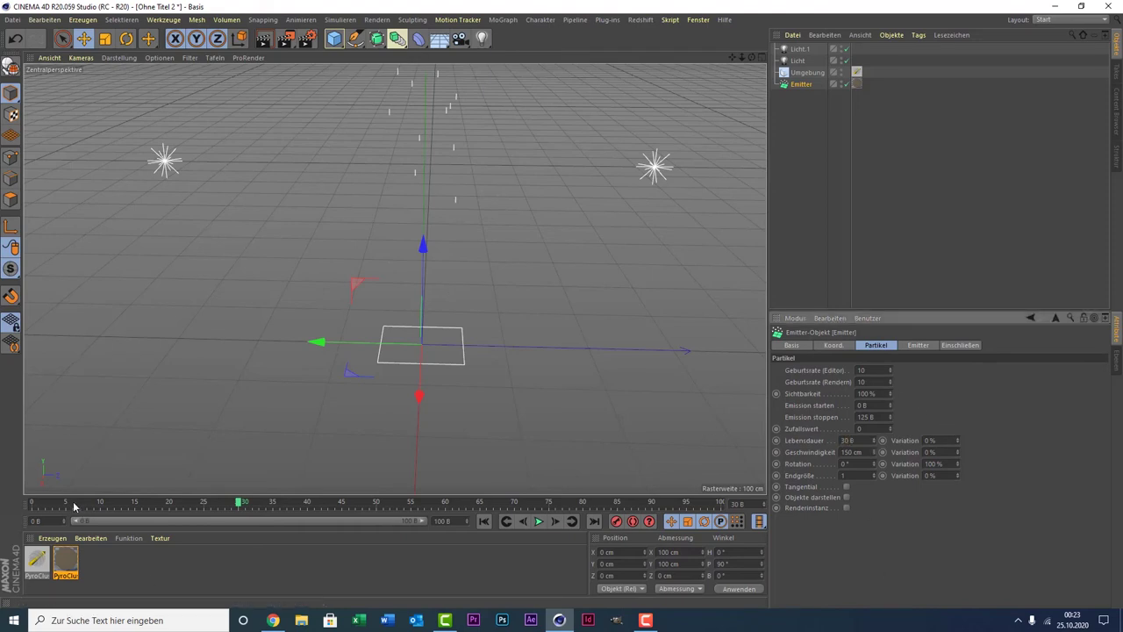
pyautogui.click(31, 502)
pyautogui.click(539, 521)
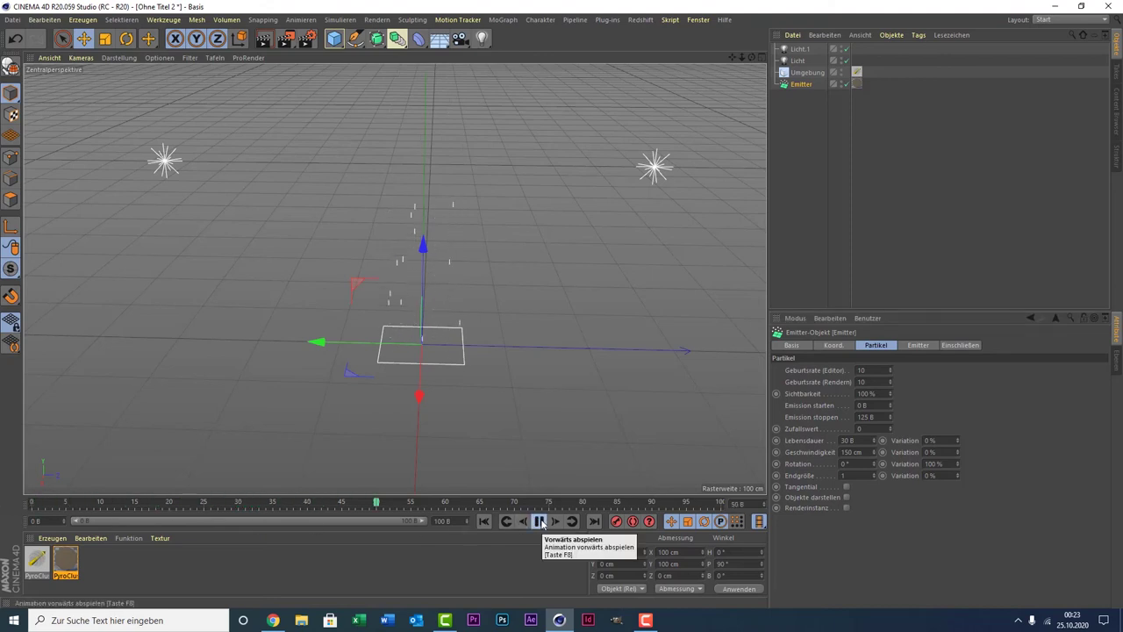
pyautogui.click(540, 521)
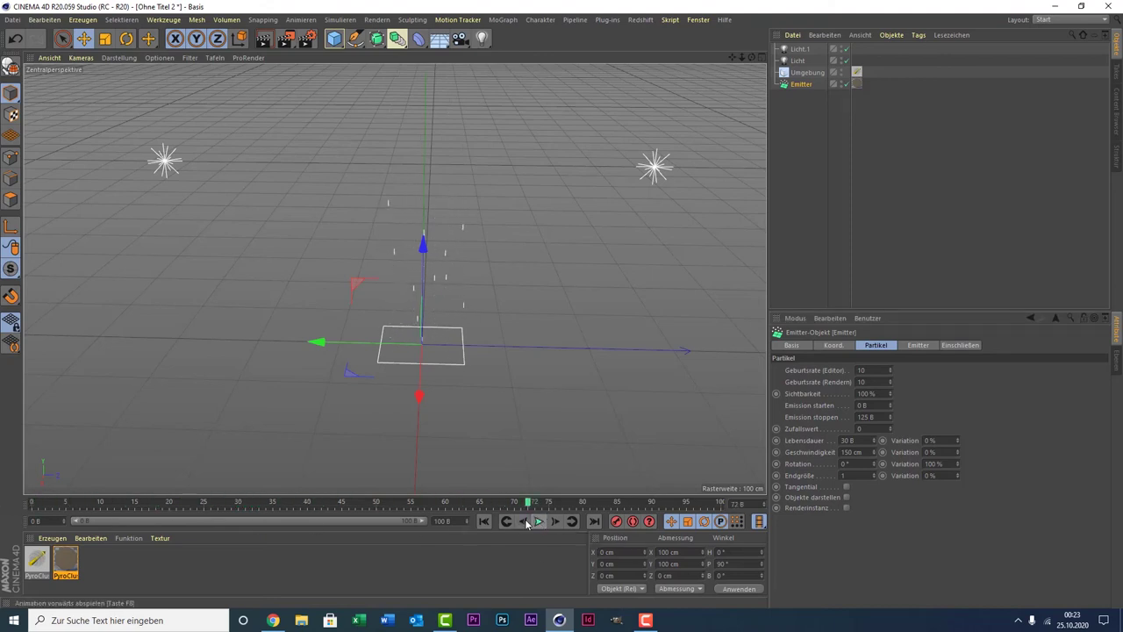
# - Render the compact smoke puff at frame 72, then open the PyroCluster material in the Material Editor
pyautogui.click(264, 40)
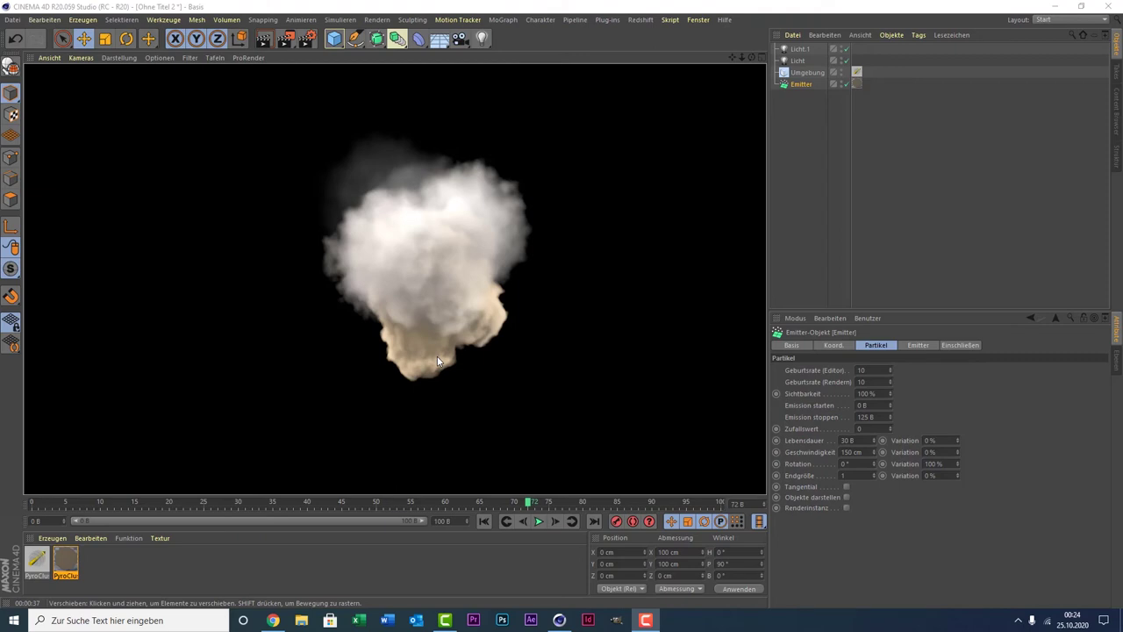
pyautogui.click(98, 556)
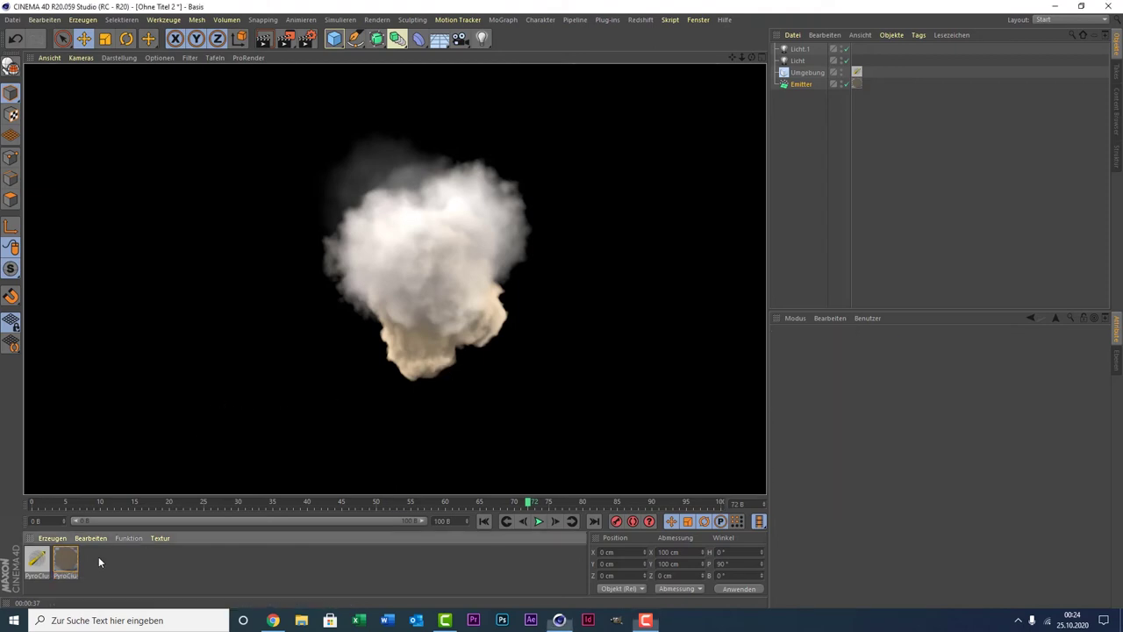
pyautogui.click(67, 567)
pyautogui.doubleClick(68, 567)
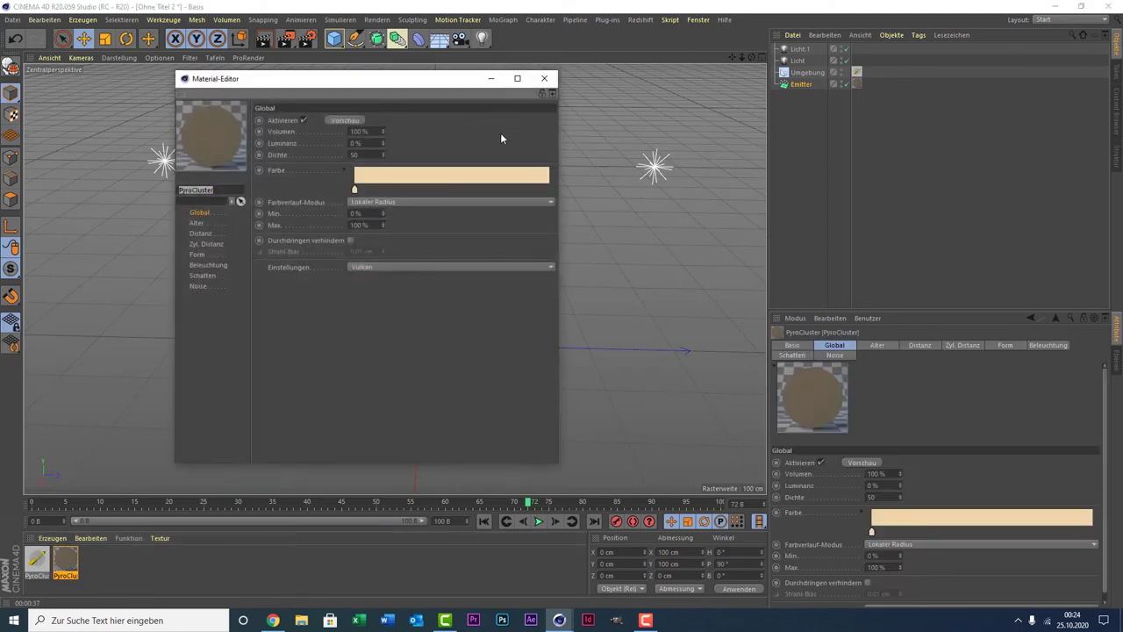
# - Inspect the gradient knot's cream colour without changing it, then close the PyroCluster Material Editor
pyautogui.moveTo(289, 85); pyautogui.dragTo(568, 71)
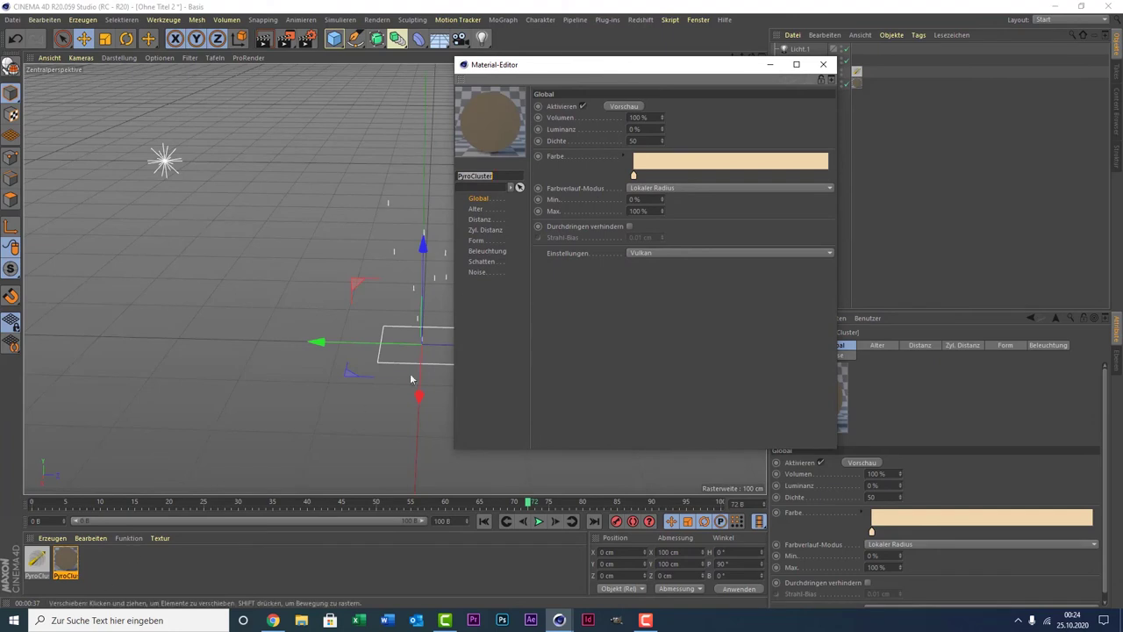
pyautogui.doubleClick(634, 177)
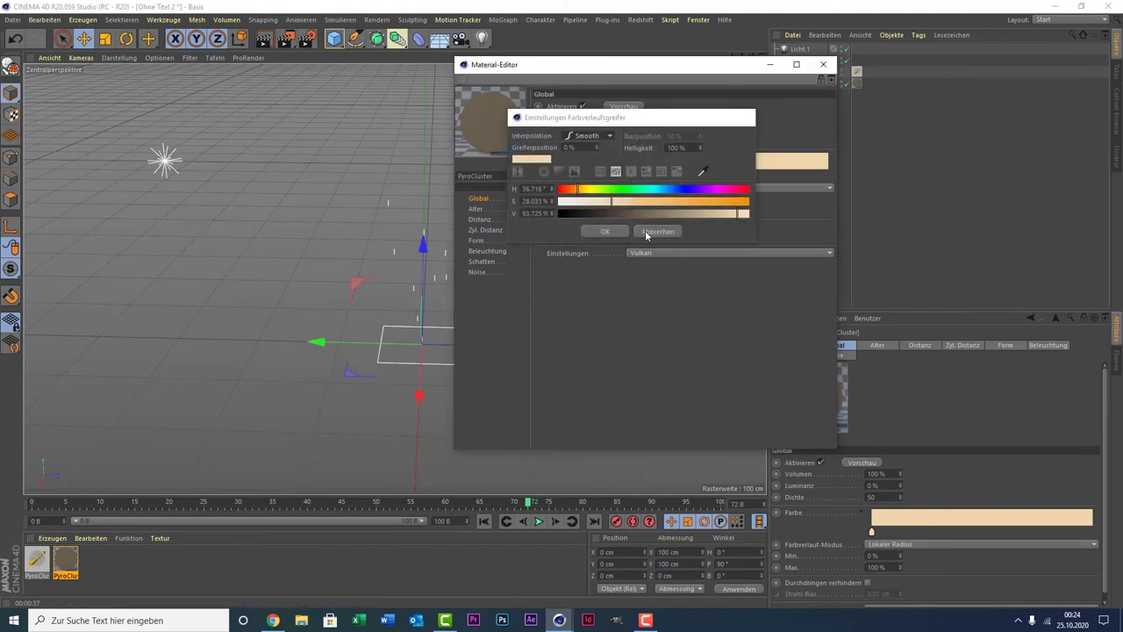
pyautogui.click(644, 230)
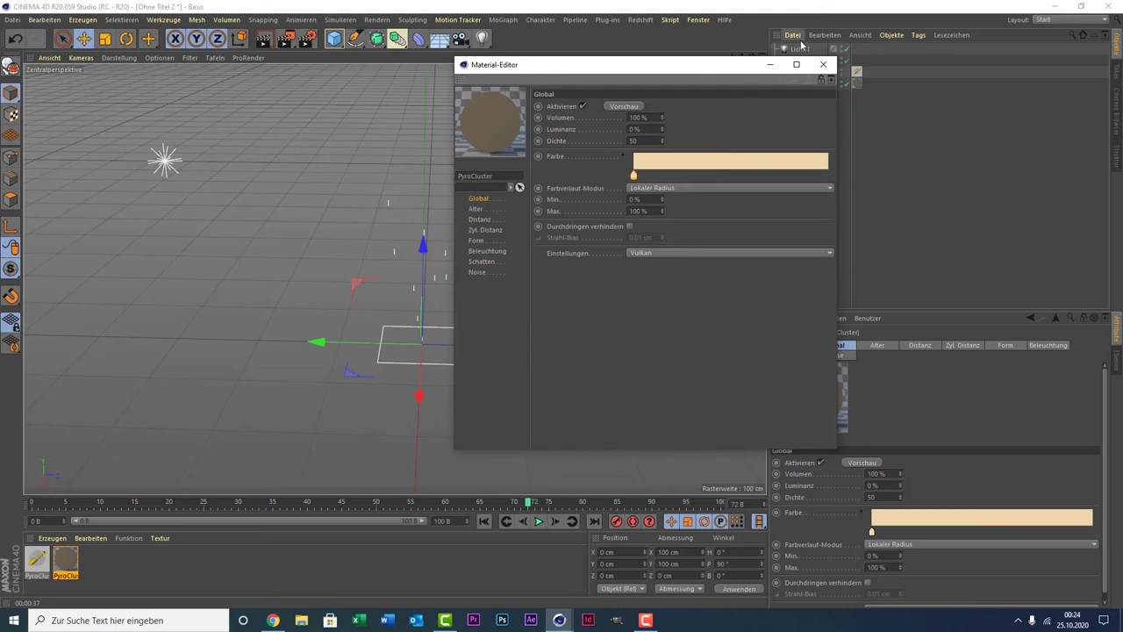
pyautogui.click(822, 64)
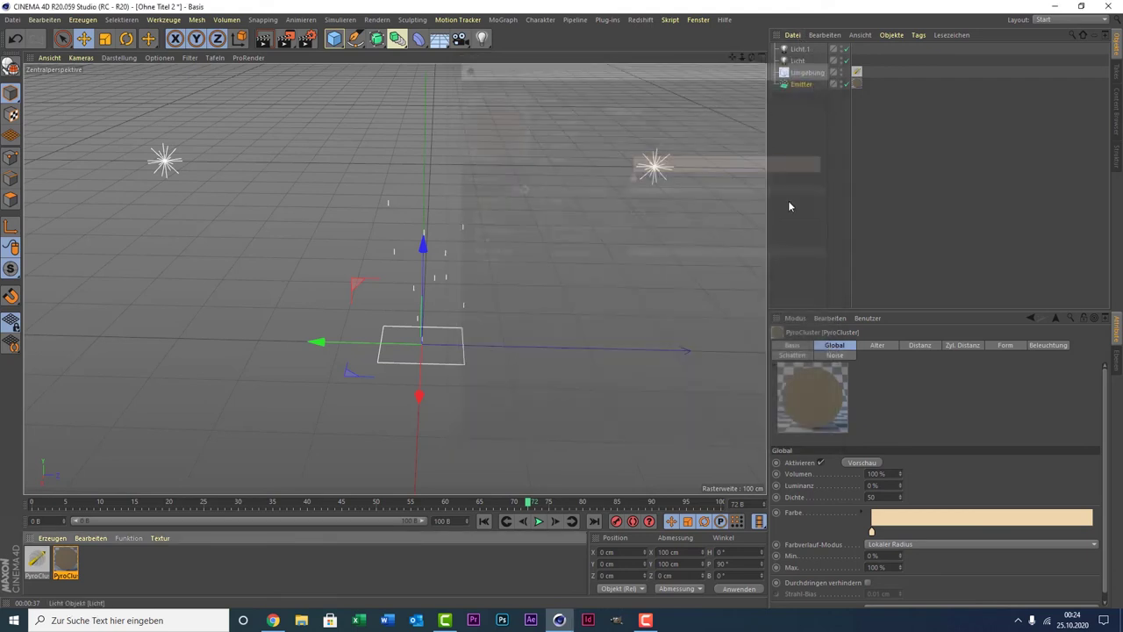
# - Check the Emitter's 30° spread settings and play the particles, pausing at frame 78
pyautogui.click(792, 85)
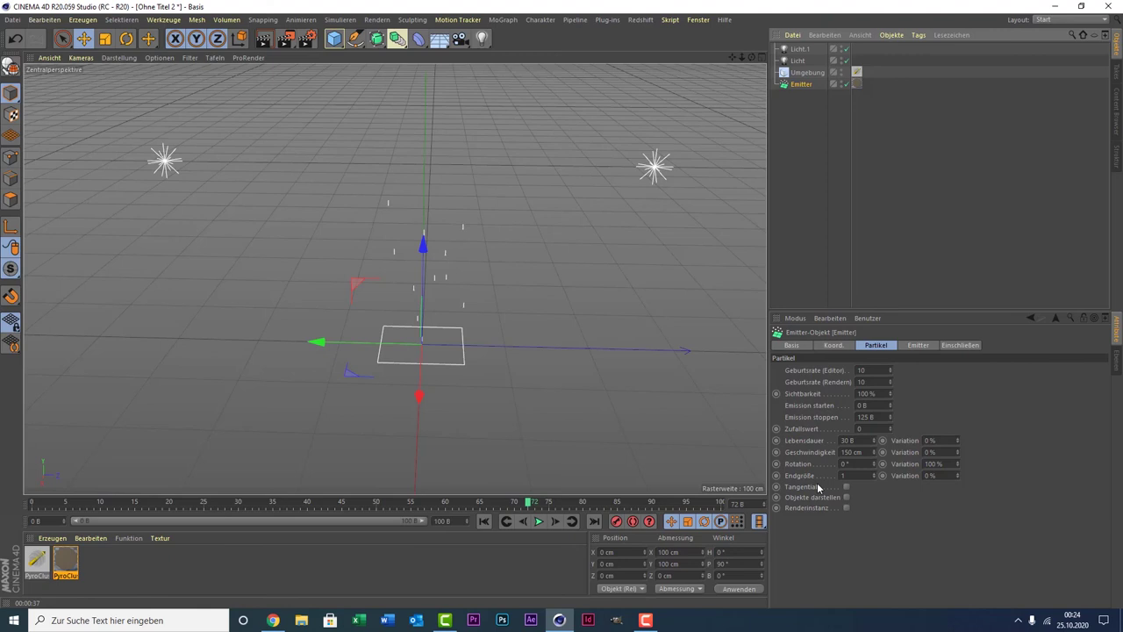
pyautogui.click(916, 346)
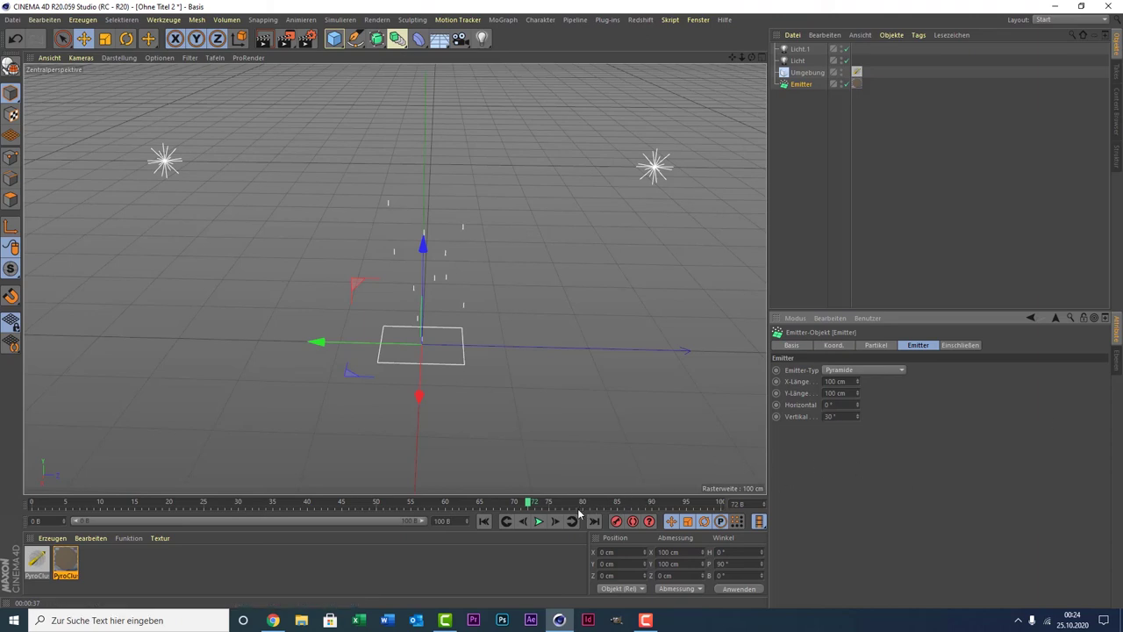
pyautogui.click(539, 523)
pyautogui.click(538, 521)
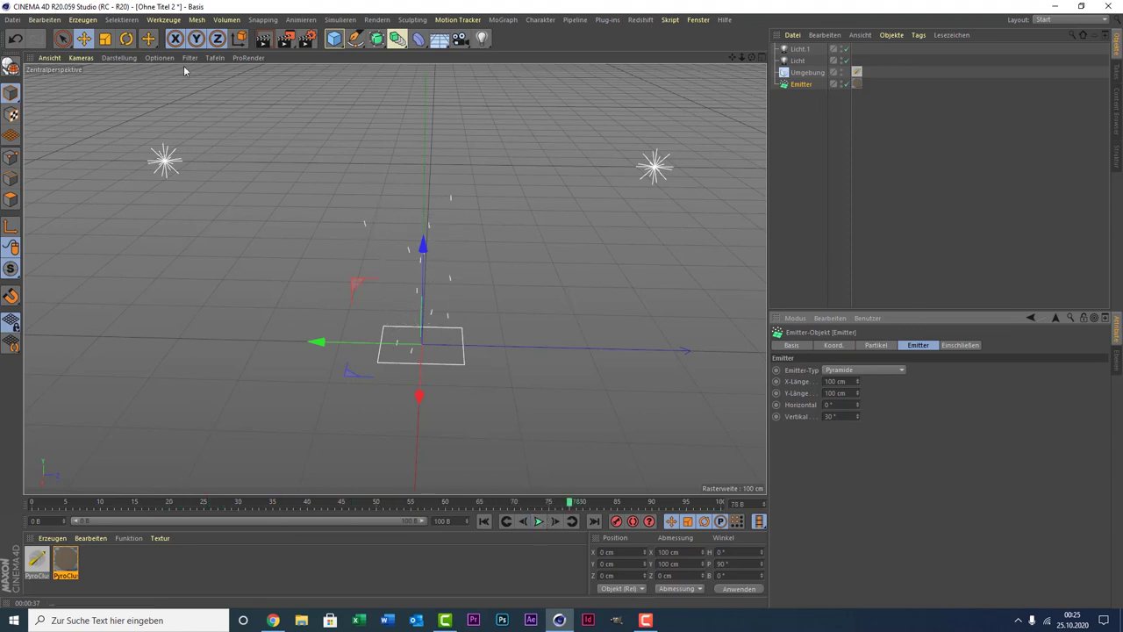